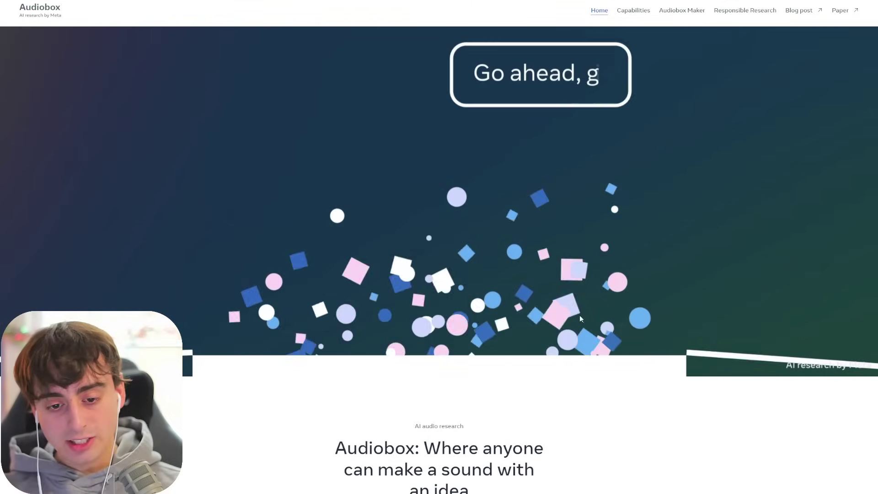
Review the Audiobox introduction and demo cards, highlighting "foundation research model" and the specialist model name "Sound" in the description
{"action": "scroll", "coordinate": [559, 311], "scroll_direction": "down", "scroll_amount": 3}
{"action": "scroll", "coordinate": [560, 311], "scroll_direction": "down", "scroll_amount": 8}
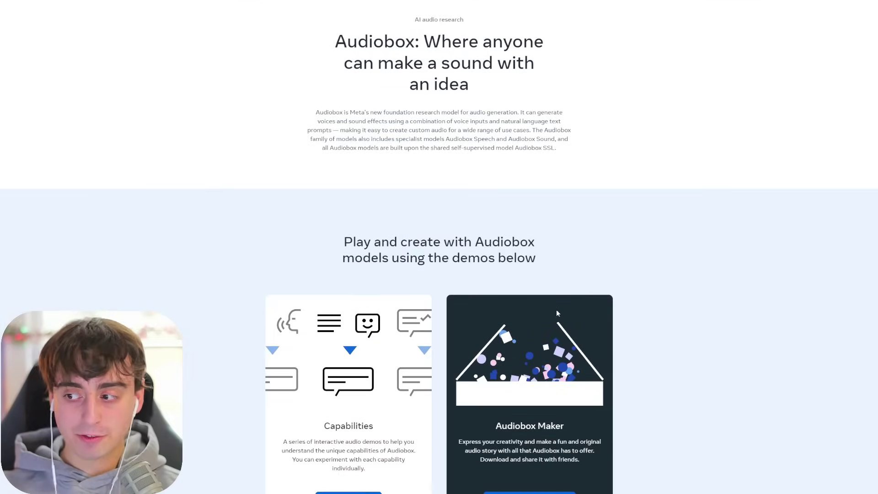
{"action": "scroll", "coordinate": [556, 310], "scroll_direction": "down", "scroll_amount": 1}
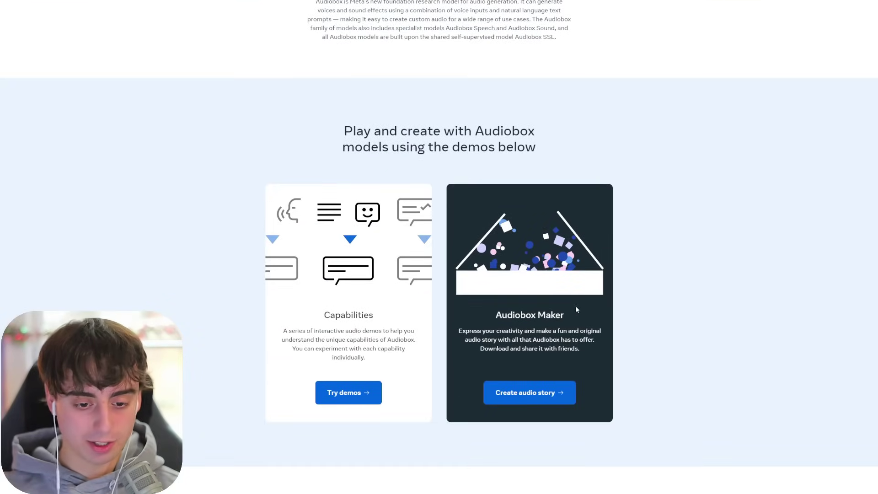
{"action": "scroll", "coordinate": [562, 301], "scroll_direction": "up", "scroll_amount": 3}
{"action": "left_click_drag", "start_coordinate": [383, 112], "coordinate": [477, 110]}
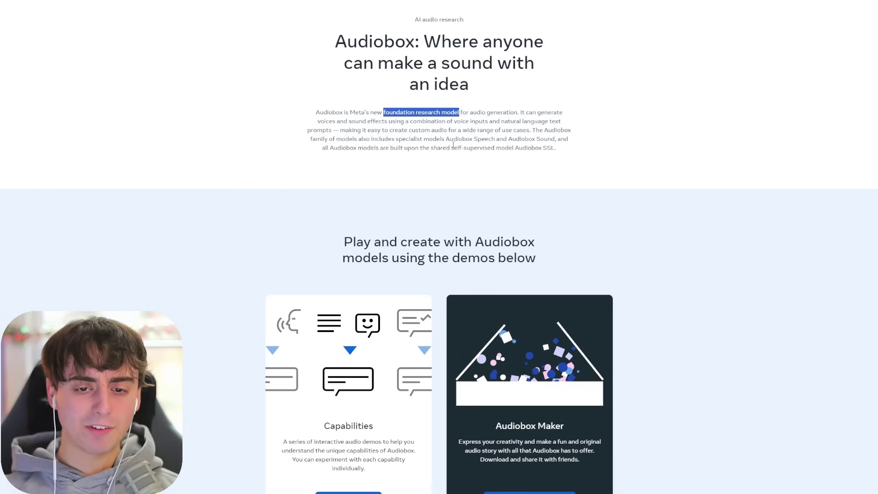
{"action": "left_click_drag", "start_coordinate": [473, 138], "coordinate": [557, 138]}
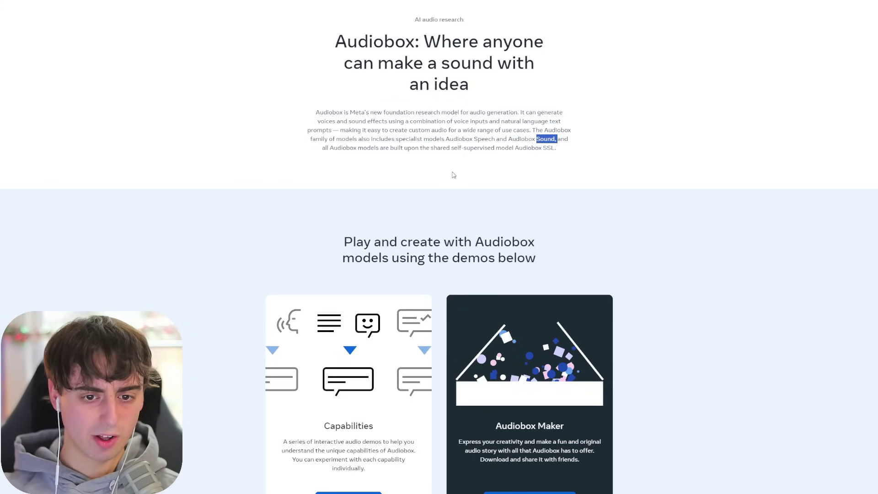
Skim Meta's Audiobox blog post through its demo videos and capability sections, and return to its header image
{"action": "scroll", "coordinate": [458, 181], "scroll_direction": "down", "scroll_amount": 6}
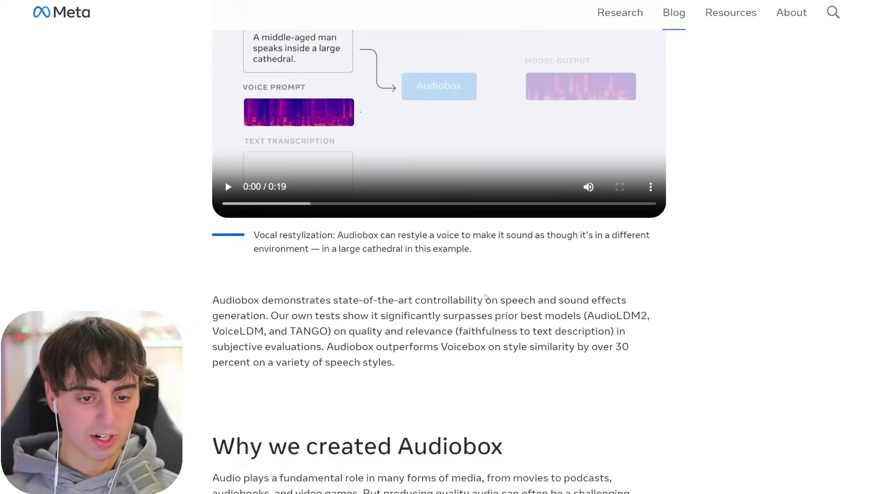
{"action": "scroll", "coordinate": [485, 296], "scroll_direction": "down", "scroll_amount": 15}
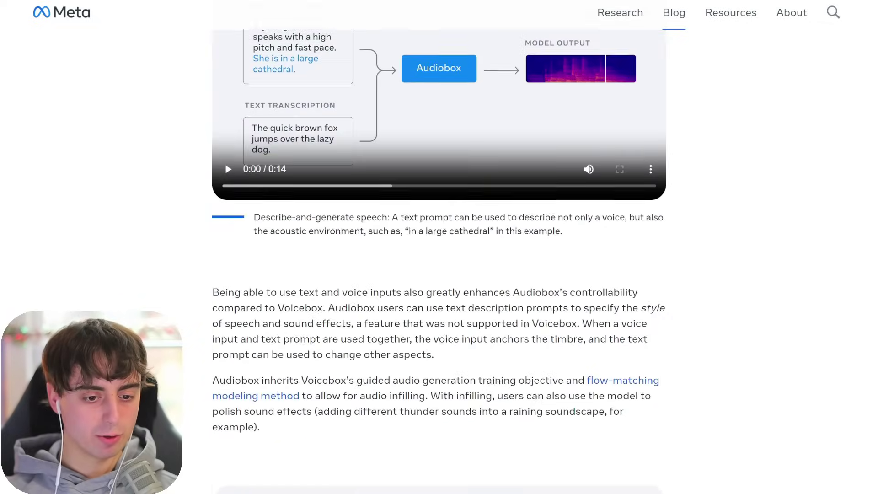
{"action": "scroll", "coordinate": [525, 325], "scroll_direction": "down", "scroll_amount": 10}
{"action": "scroll", "coordinate": [857, 48], "scroll_direction": "up", "scroll_amount": 4}
{"action": "scroll", "coordinate": [859, 37], "scroll_direction": "up", "scroll_amount": 1}
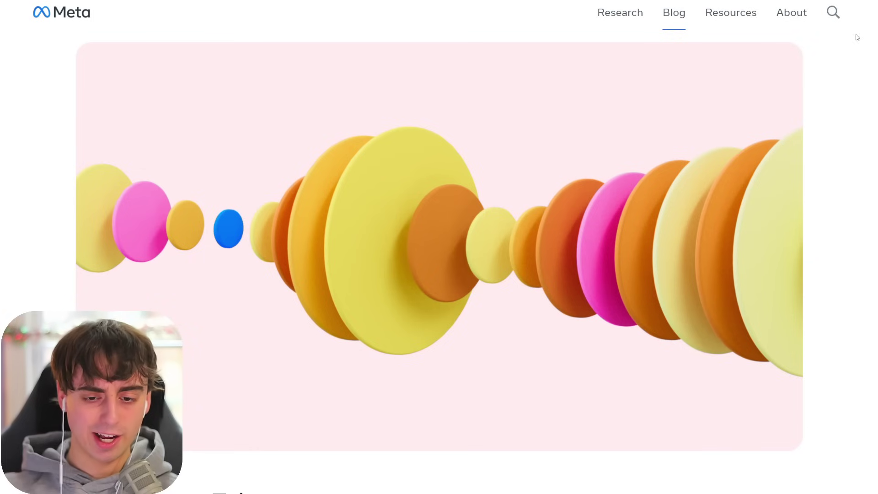
Read the blog post's Takeaways list and highlight the phrase "apply for a grant"
{"action": "scroll", "coordinate": [871, 67], "scroll_direction": "down", "scroll_amount": 8}
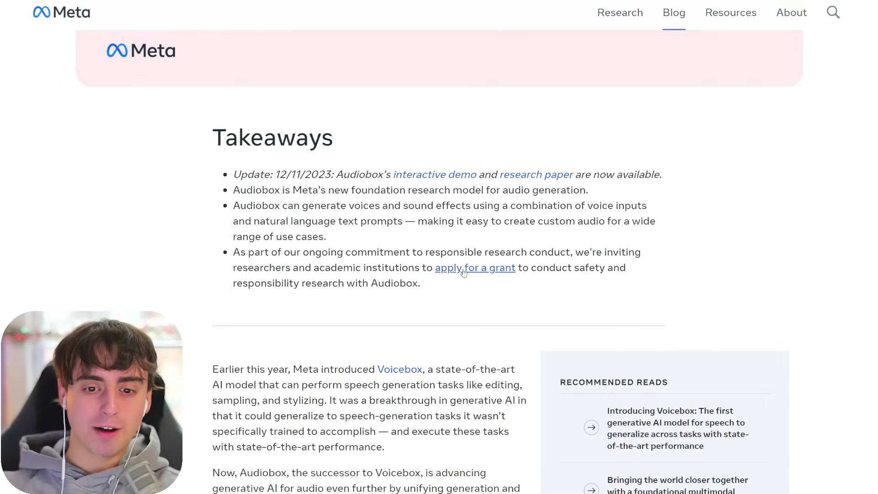
{"action": "left_click_drag", "start_coordinate": [433, 270], "coordinate": [517, 267]}
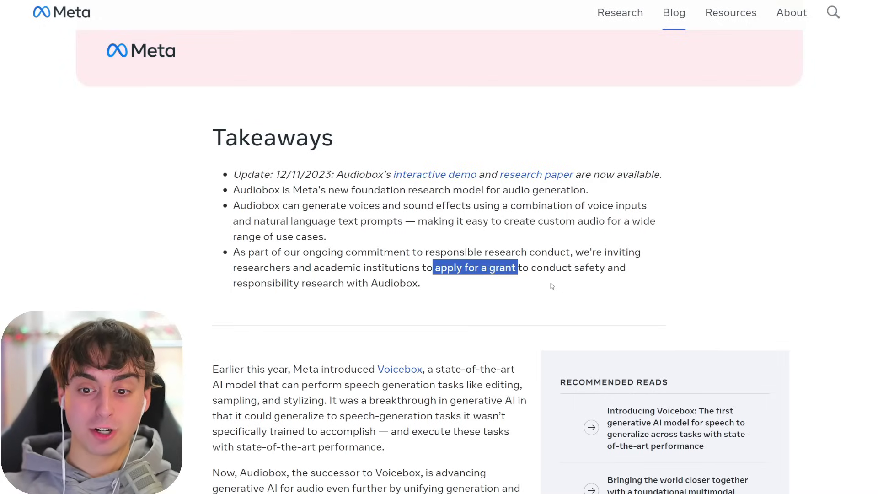
{"action": "left_click_drag", "start_coordinate": [437, 299], "coordinate": [379, 285]}
{"action": "left_click", "coordinate": [379, 284]}
Play the "Text-to-audio generation" demo video with the river and birds chirping prompt
{"action": "scroll", "coordinate": [366, 229], "scroll_direction": "down", "scroll_amount": 5}
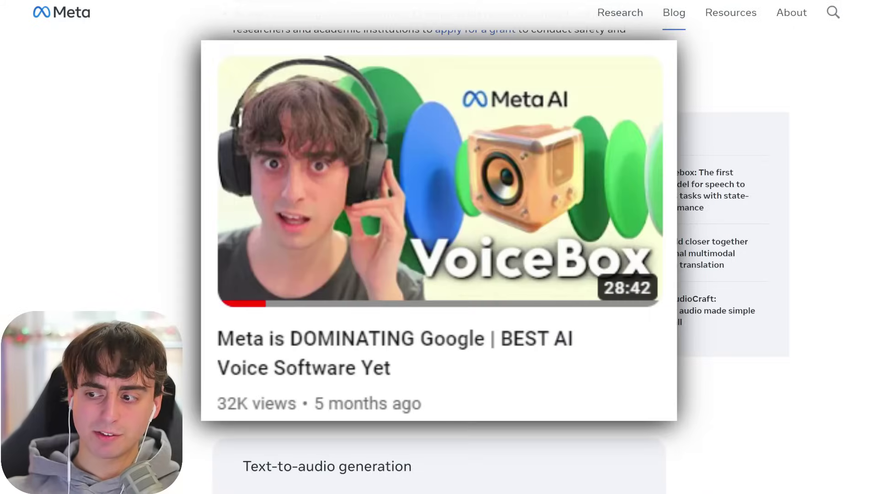
{"action": "scroll", "coordinate": [439, 247], "scroll_direction": "down", "scroll_amount": 5}
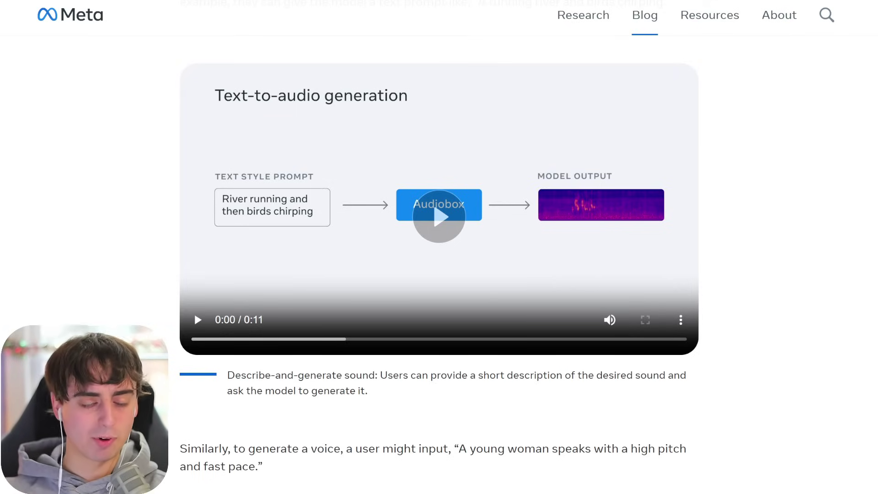
{"action": "key", "text": "space"}
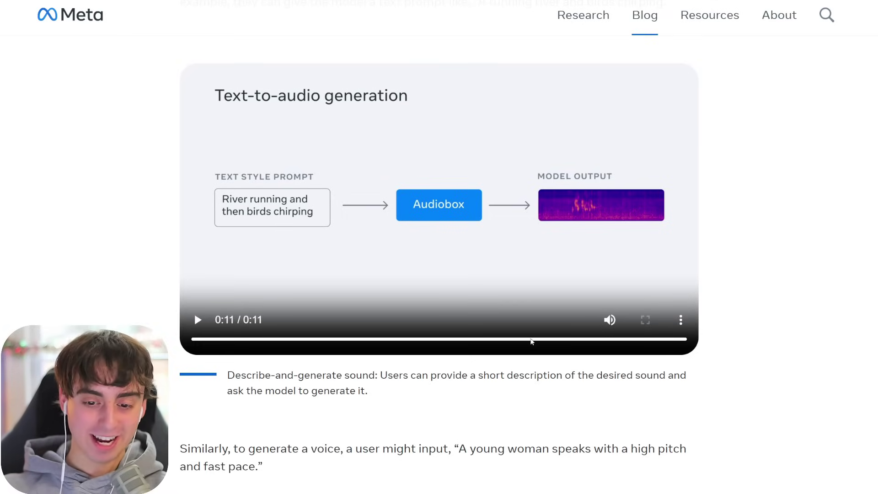
{"action": "key", "text": "space"}
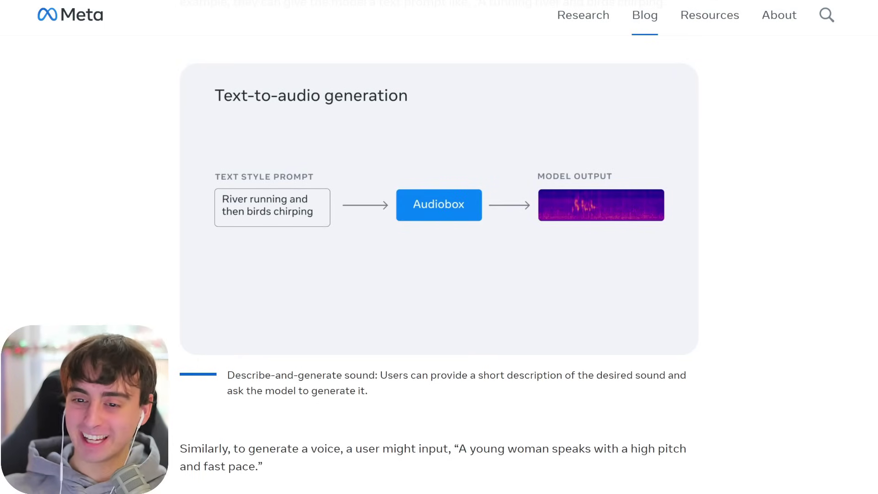
Examine the "Description to speech 1" demo video, skip to 0:08 and play the model output, stopping near the end
{"action": "scroll", "coordinate": [439, 266], "scroll_direction": "down", "scroll_amount": 5}
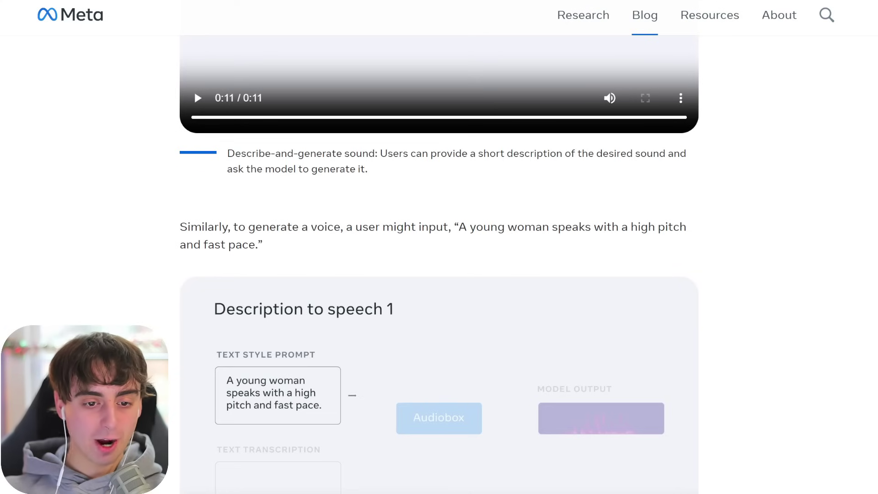
{"action": "scroll", "coordinate": [439, 265], "scroll_direction": "down", "scroll_amount": 3}
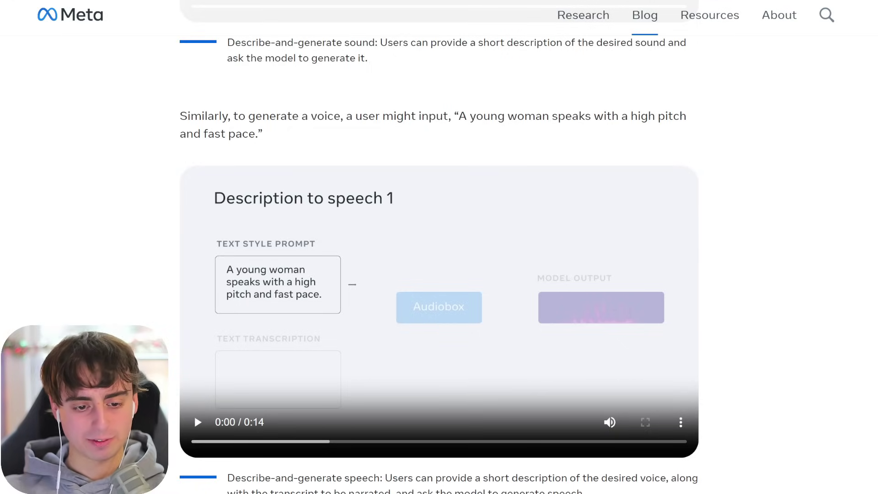
{"action": "scroll", "coordinate": [850, 418], "scroll_direction": "down", "scroll_amount": 2}
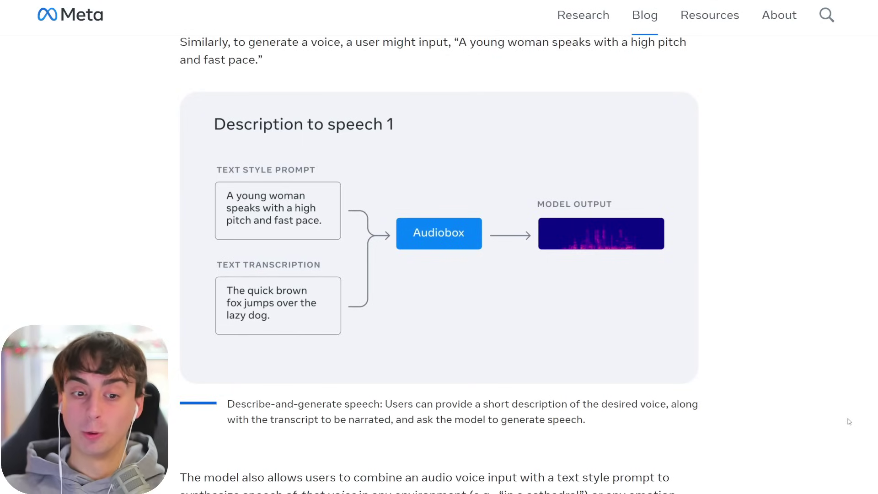
{"action": "left_click", "coordinate": [211, 309]}
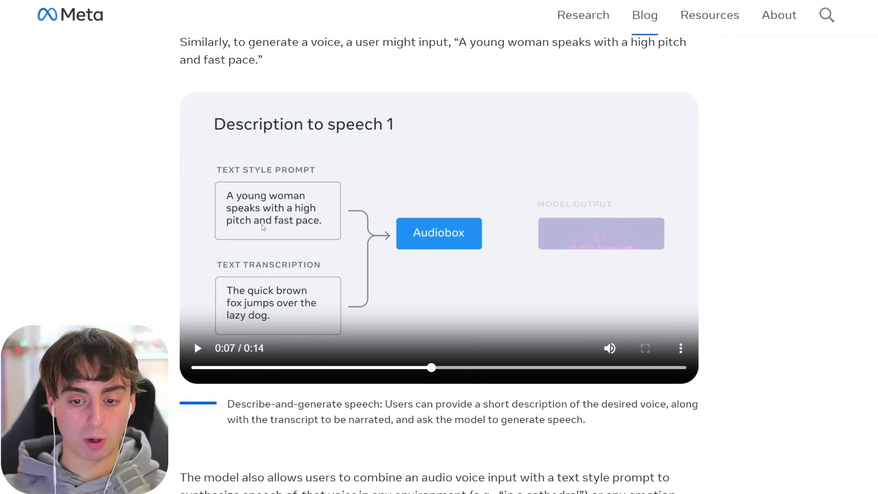
{"action": "left_click", "coordinate": [478, 368]}
{"action": "mouse_move", "coordinate": [478, 369]}
{"action": "left_mouse_down"}
{"action": "mouse_move", "coordinate": [521, 368]}
{"action": "mouse_move", "coordinate": [490, 369]}
{"action": "mouse_move", "coordinate": [488, 377]}
{"action": "left_mouse_up"}
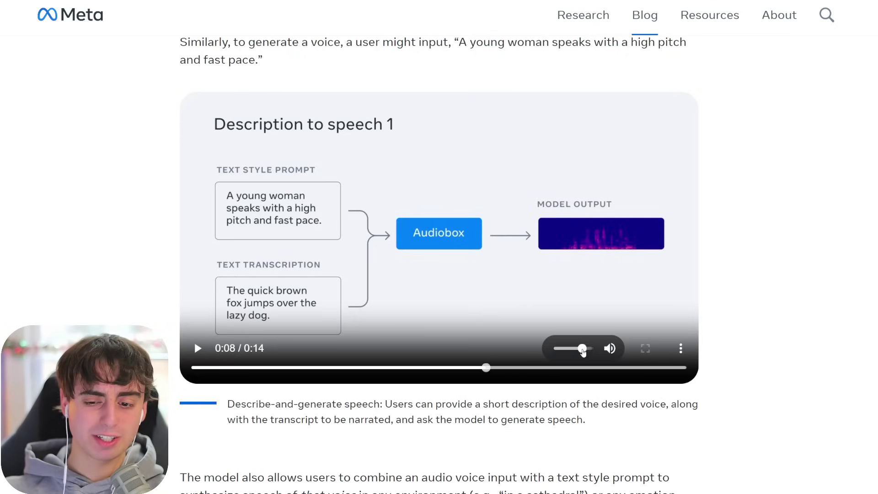
{"action": "left_click", "coordinate": [197, 356]}
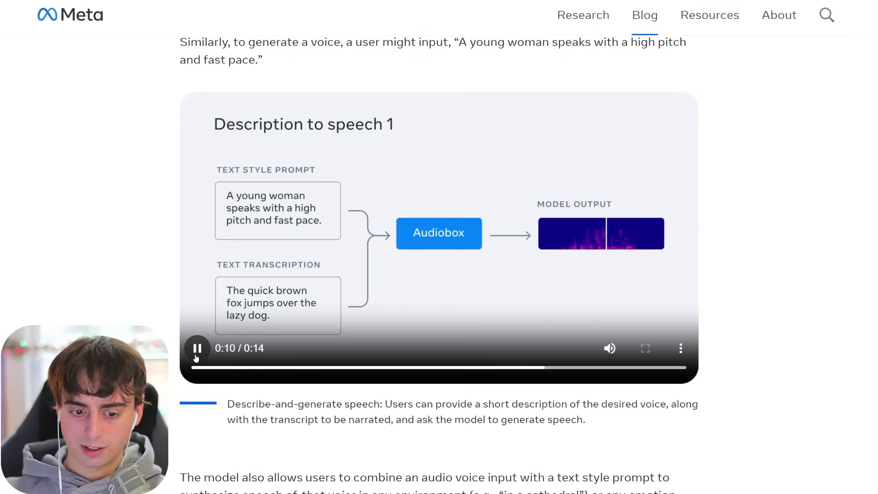
{"action": "left_click", "coordinate": [197, 357]}
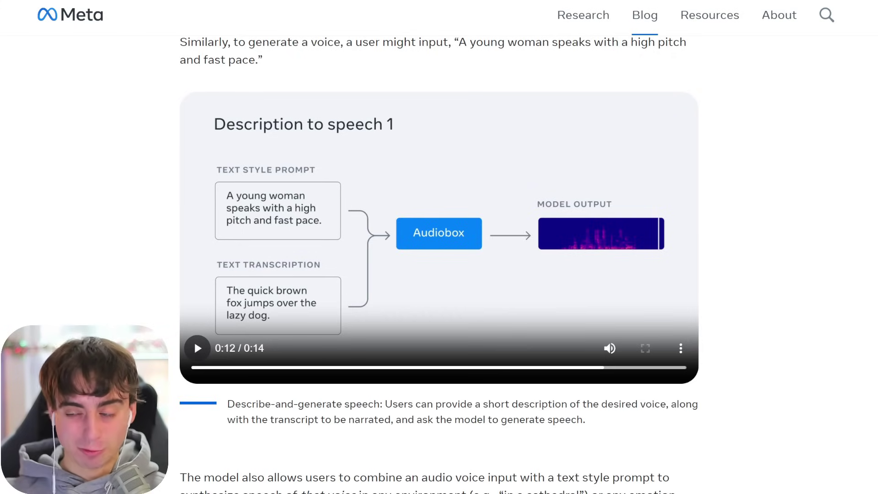
Play the "Vocal restylization" demo video's voice prompt, skip to 0:12 and listen to the cathedral model output
{"action": "scroll", "coordinate": [780, 413], "scroll_direction": "down", "scroll_amount": 10}
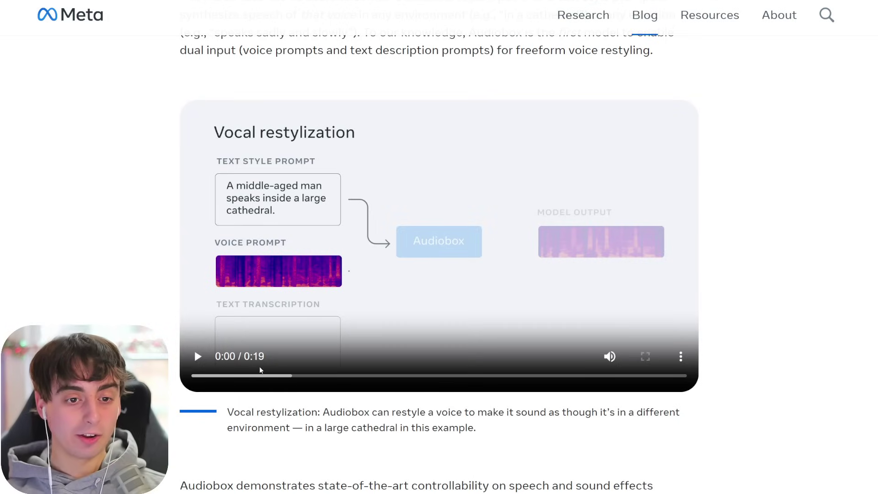
{"action": "left_click", "coordinate": [197, 356]}
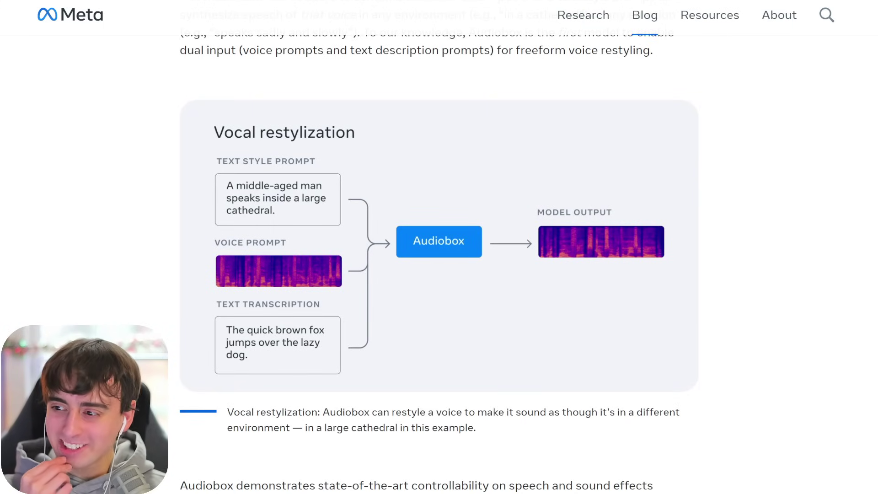
{"action": "mouse_move", "coordinate": [561, 339]}
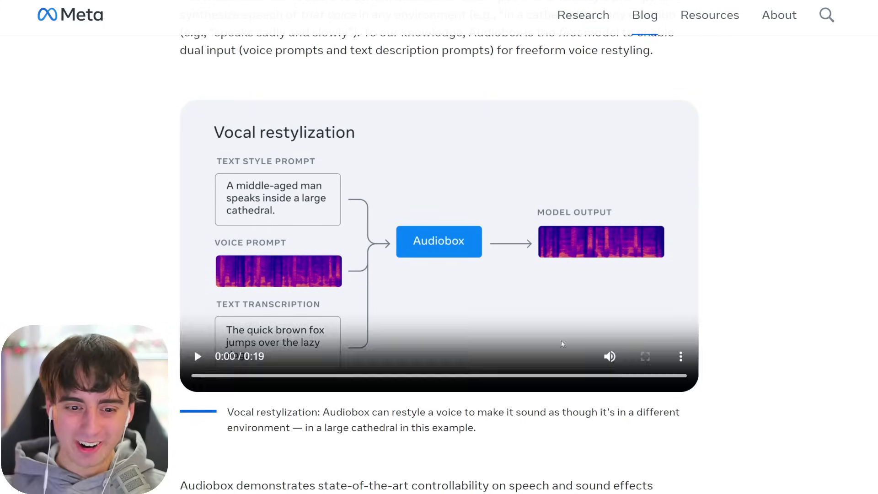
{"action": "left_click", "coordinate": [197, 356]}
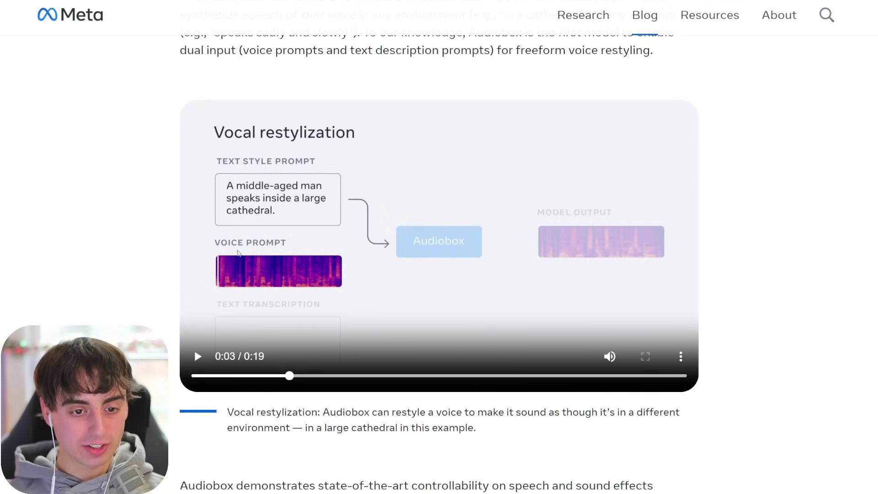
{"action": "left_click_drag", "start_coordinate": [292, 379], "coordinate": [505, 375]}
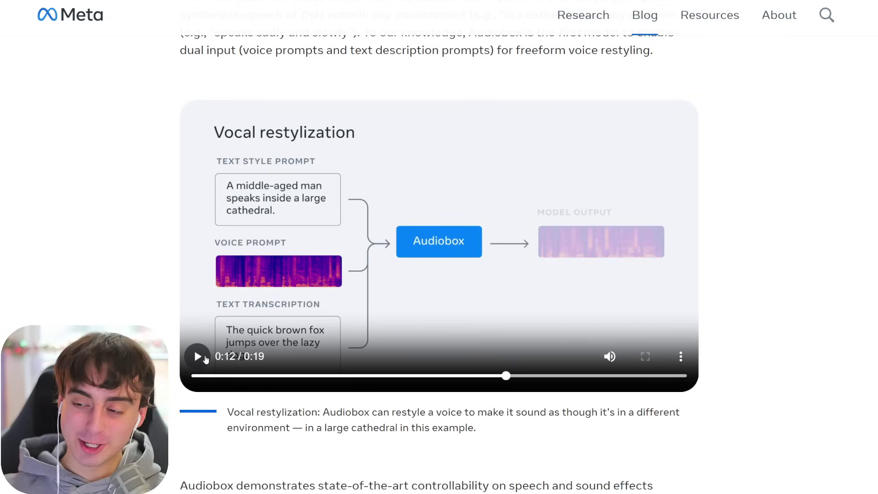
{"action": "left_click", "coordinate": [206, 360]}
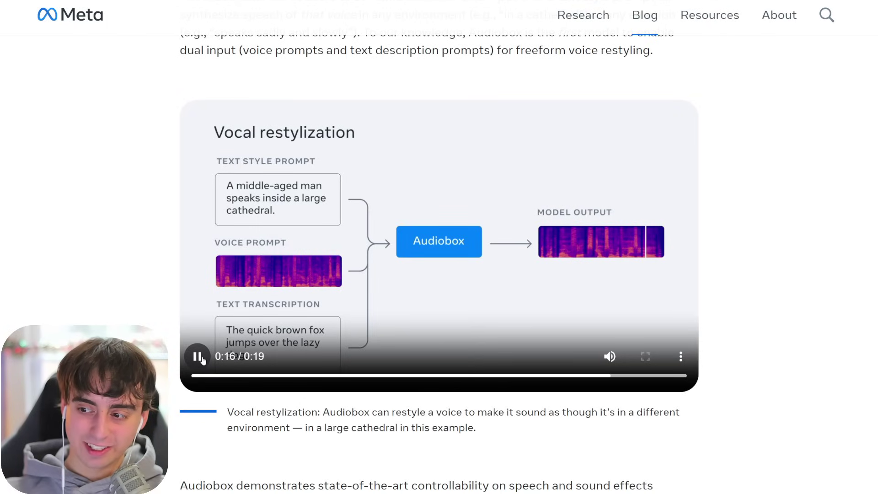
{"action": "left_click", "coordinate": [202, 358]}
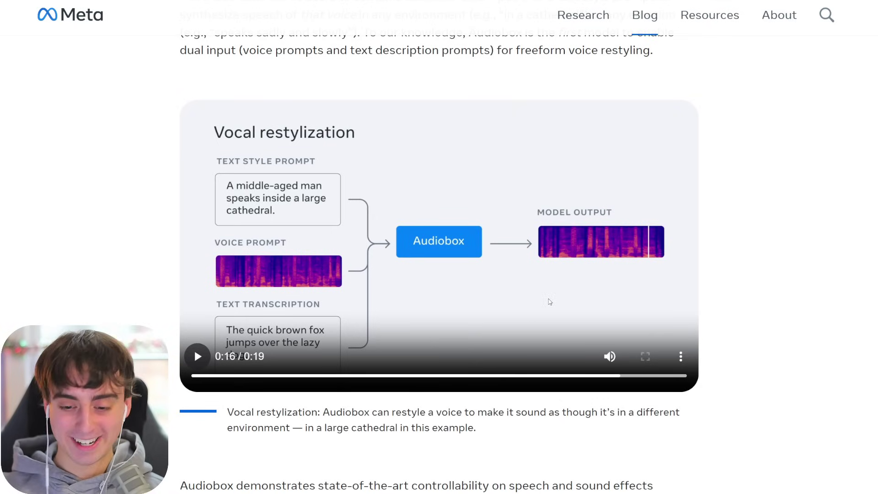
Play the model output of the "Description to speech 2" cathedral demo video, and replay it from 0:08
{"action": "scroll", "coordinate": [591, 322], "scroll_direction": "down", "scroll_amount": 3}
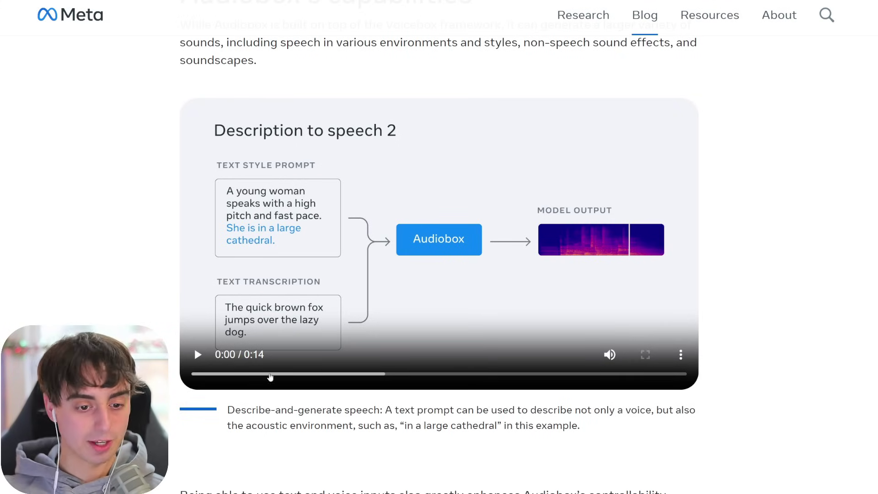
{"action": "left_click", "coordinate": [186, 356]}
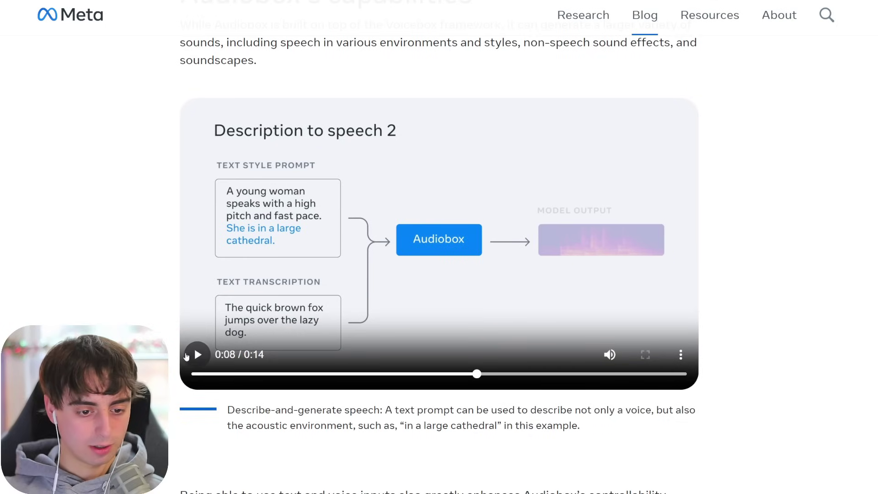
{"action": "left_click", "coordinate": [194, 356]}
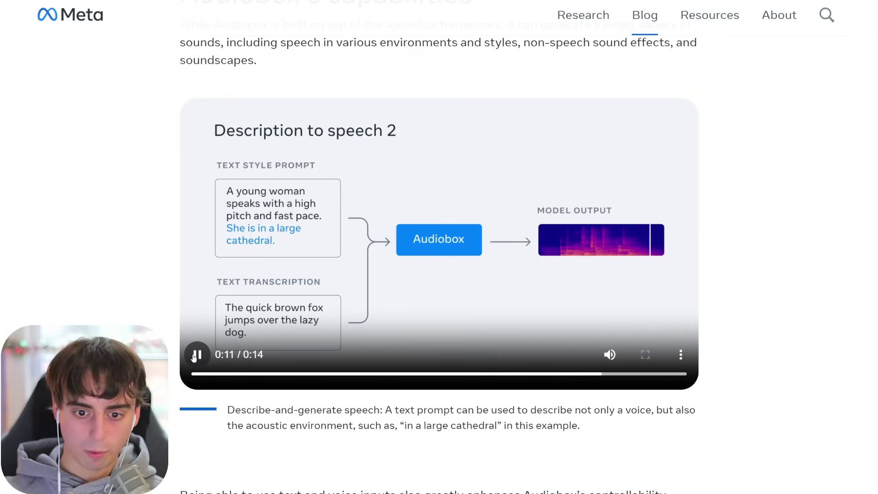
{"action": "left_click", "coordinate": [631, 374]}
{"action": "left_click_drag", "start_coordinate": [631, 374], "coordinate": [493, 374]}
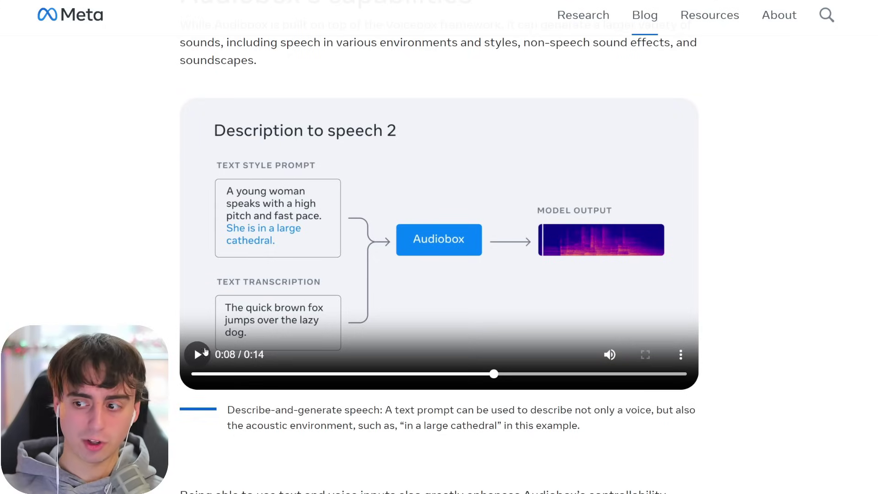
{"action": "left_click", "coordinate": [198, 355]}
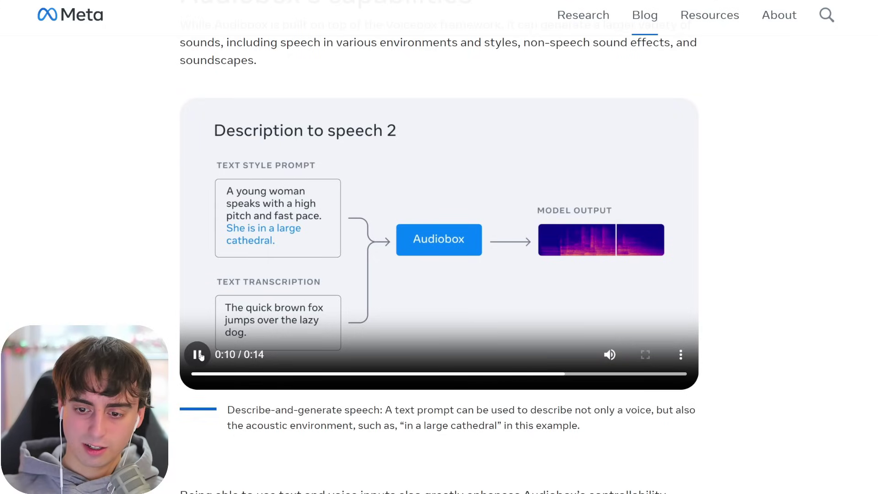
{"action": "left_click", "coordinate": [543, 355]}
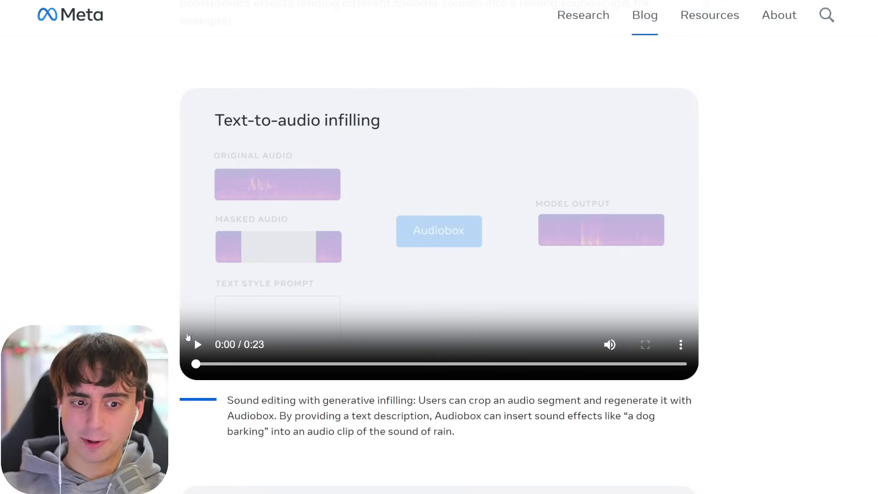
Play the "Text-to-audio infilling" demo video, pausing to examine the masked audio and the dog-barking text prompt before listening to the model output
{"action": "left_click", "coordinate": [199, 350]}
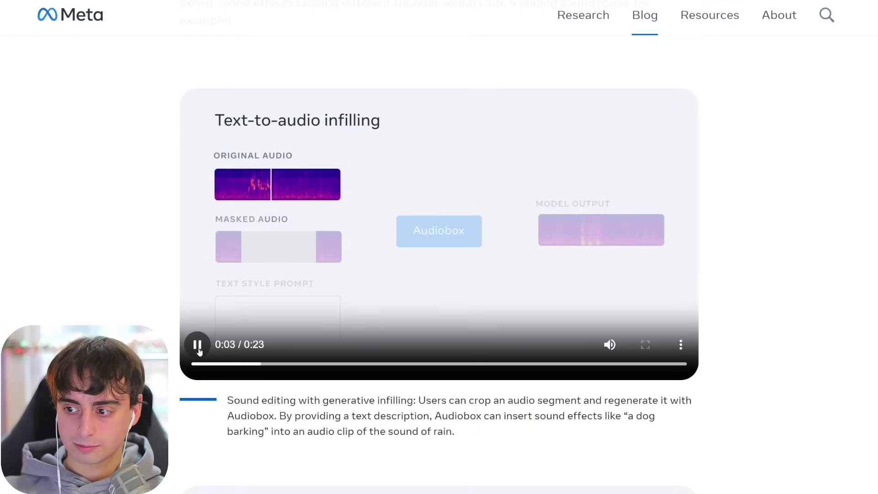
{"action": "left_click_drag", "start_coordinate": [227, 364], "coordinate": [332, 364]}
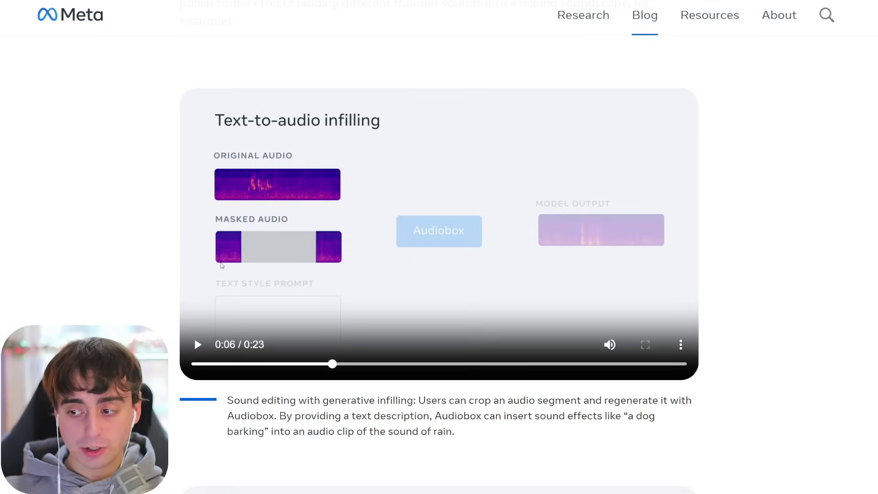
{"action": "left_click", "coordinate": [197, 346]}
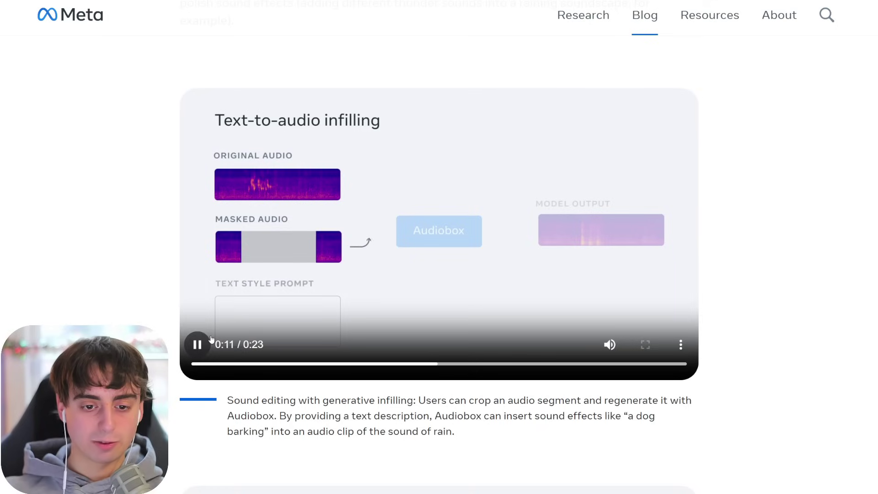
{"action": "left_click", "coordinate": [209, 346]}
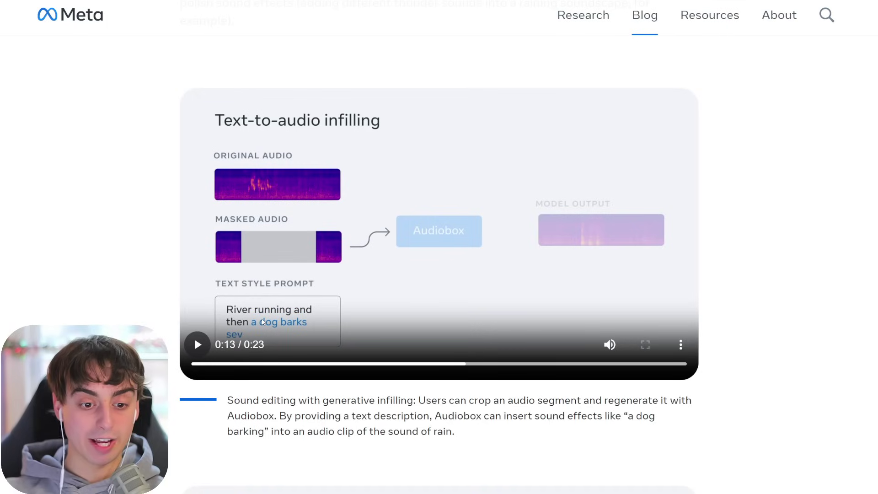
{"action": "left_click", "coordinate": [263, 322]}
{"action": "left_click", "coordinate": [200, 344]}
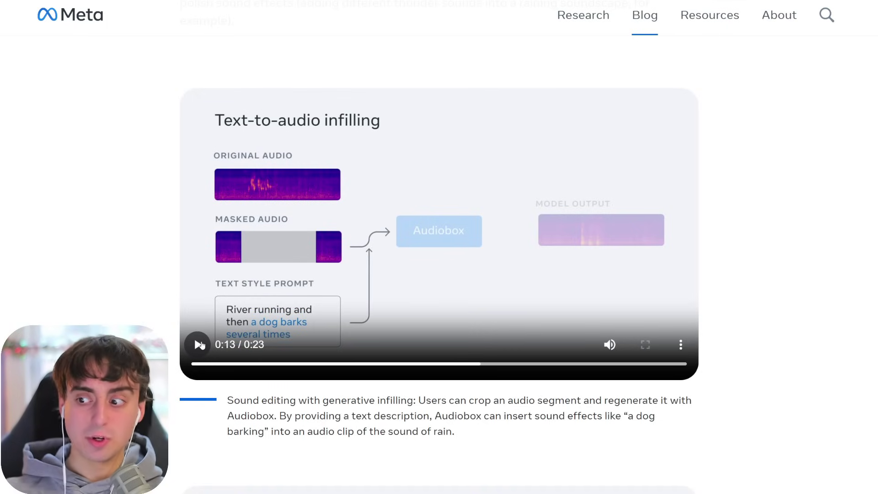
{"action": "left_click", "coordinate": [197, 344]}
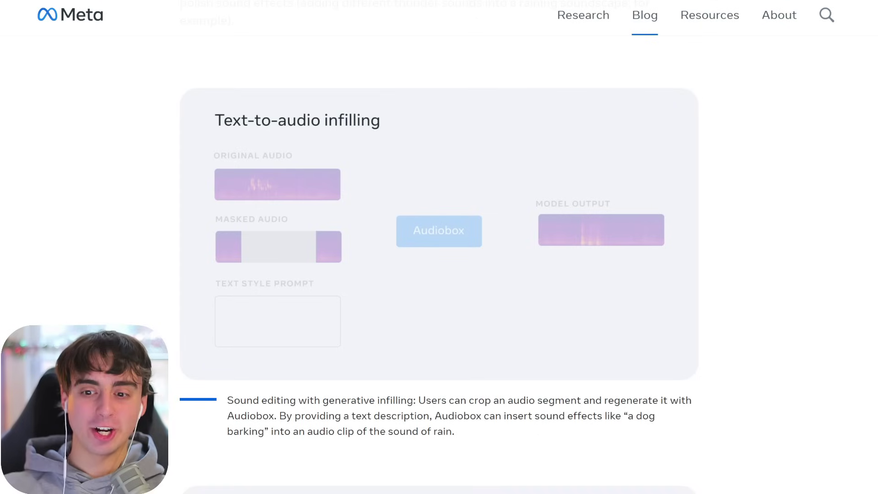
{"action": "mouse_move", "coordinate": [196, 348]}
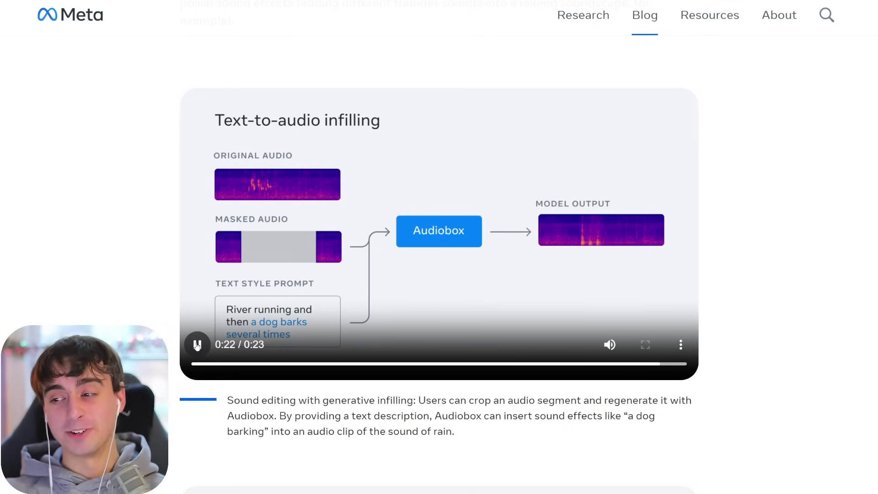
Leave the blog post for the Audiobox site and open its Capabilities demos with the page enlarged
{"action": "scroll", "coordinate": [558, 323], "scroll_direction": "down", "scroll_amount": 15}
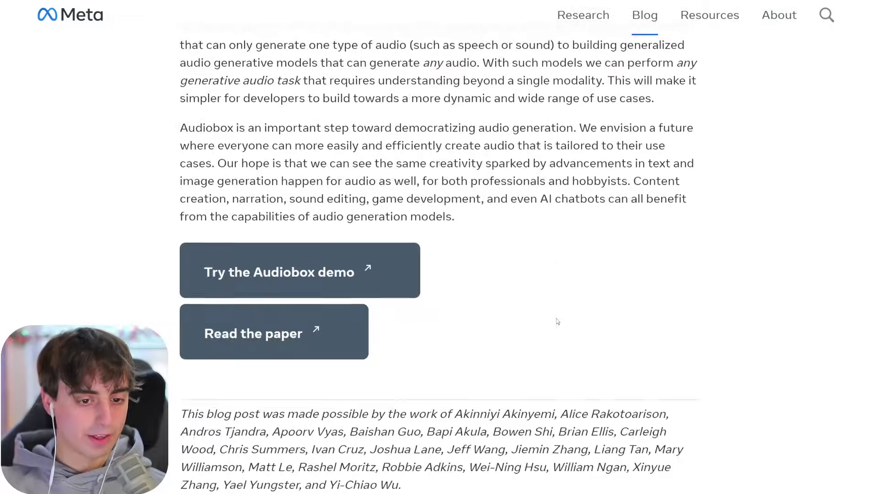
{"action": "scroll", "coordinate": [558, 324], "scroll_direction": "up", "scroll_amount": 8}
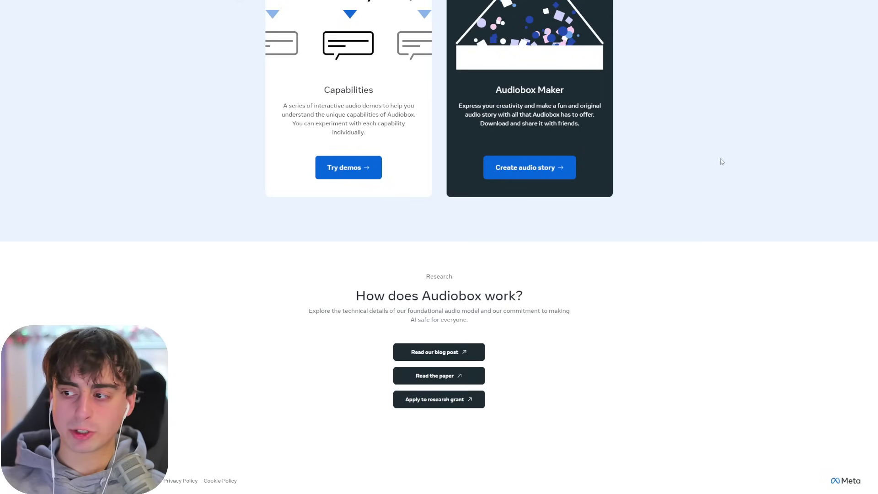
{"action": "scroll", "coordinate": [722, 161], "scroll_direction": "up", "scroll_amount": 4}
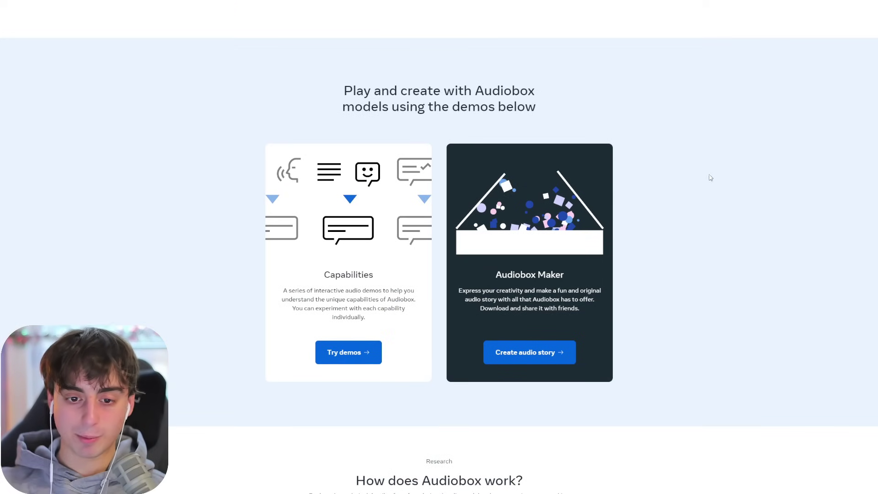
{"action": "key", "text": "ctrl+plus"}
{"action": "key", "text": "ctrl+plus"}
{"action": "key", "text": "ctrl+plus"}
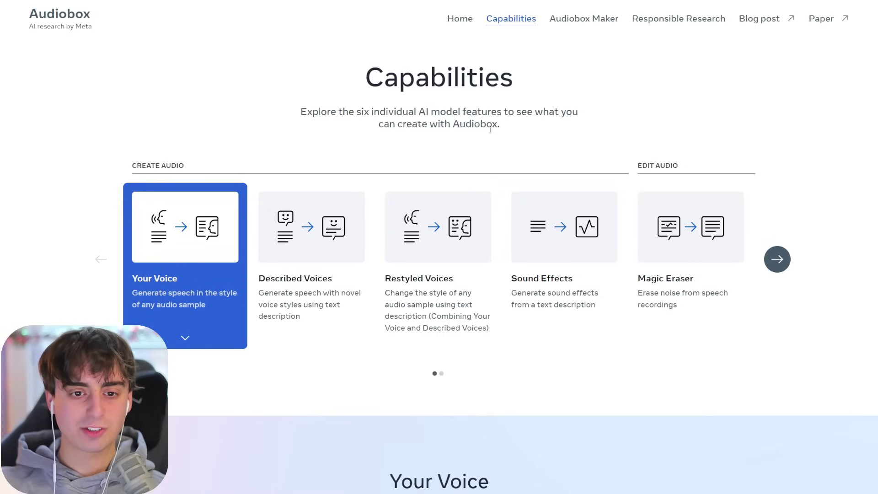
Open the Your Voice demo and record a voice sample by reading the registration prompt aloud
{"action": "left_click", "coordinate": [776, 256]}
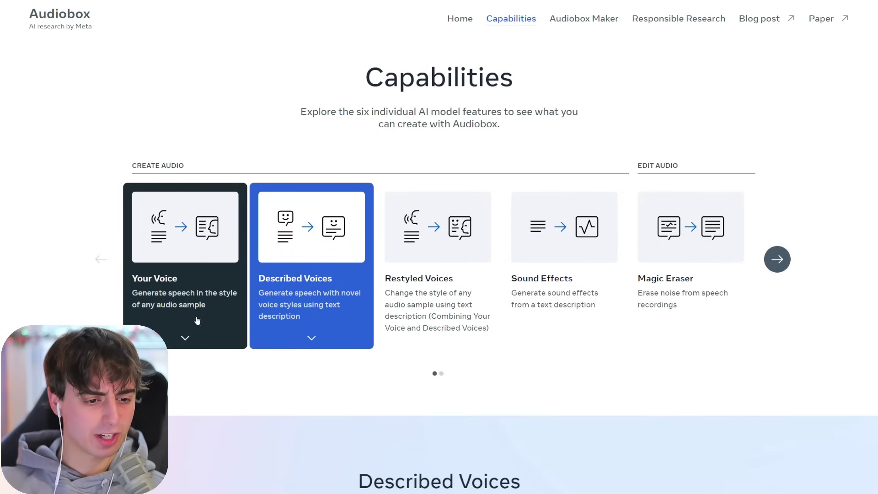
{"action": "left_click", "coordinate": [192, 335]}
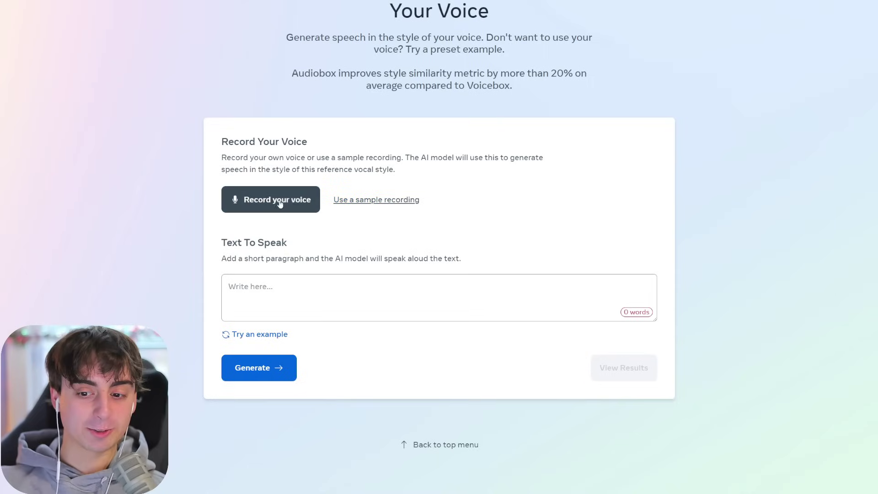
{"action": "left_click", "coordinate": [310, 295]}
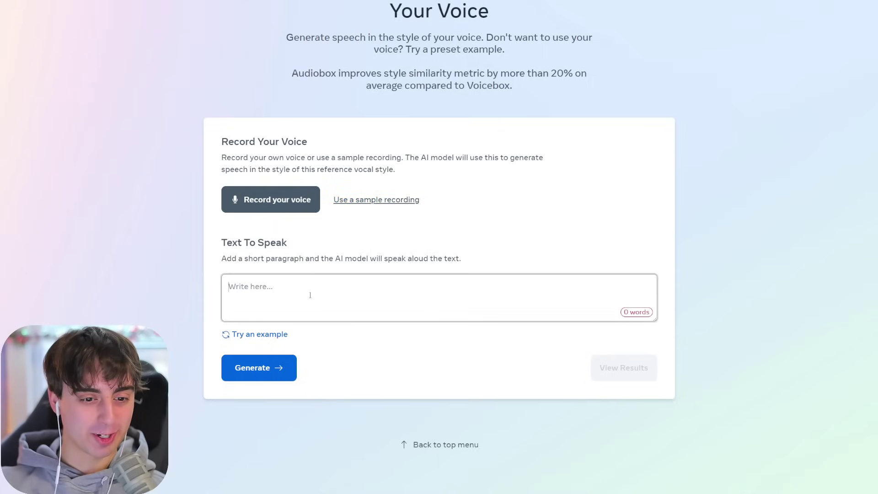
{"action": "left_click", "coordinate": [305, 201]}
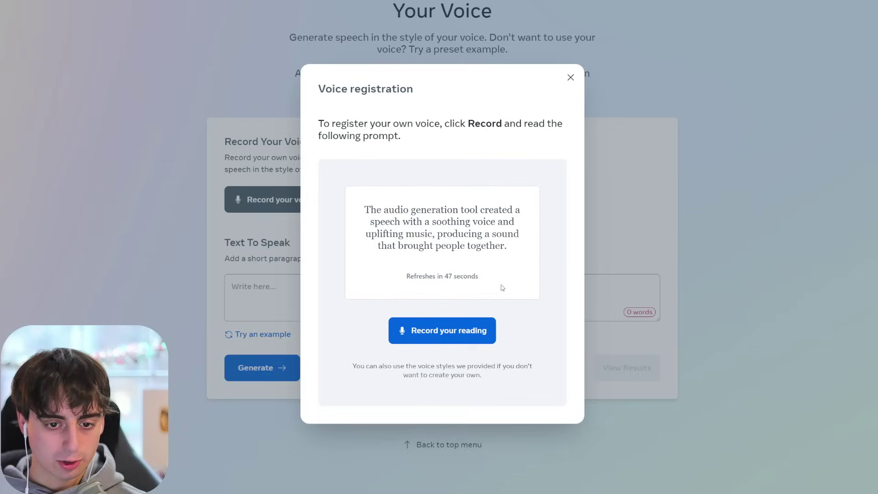
{"action": "left_click", "coordinate": [433, 336]}
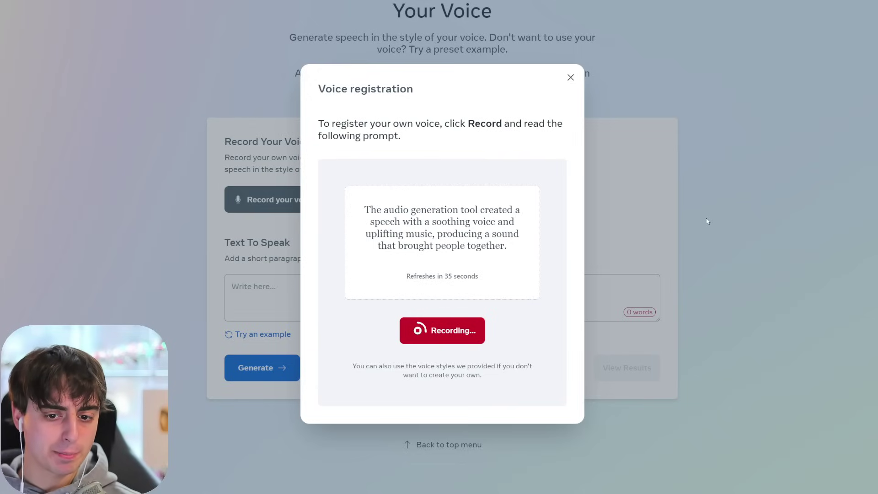
{"action": "left_click", "coordinate": [414, 341]}
{"action": "left_click", "coordinate": [413, 345]}
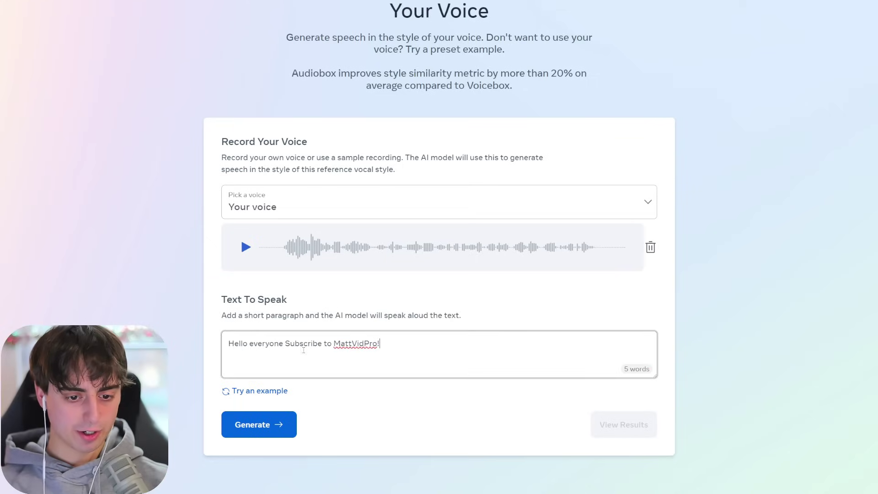
Generate "Hello everyone Subscribe to MattVidPro!" in the recorded voice and play both audio results
{"action": "left_click_drag", "start_coordinate": [380, 344], "coordinate": [222, 353]}
{"action": "left_click", "coordinate": [503, 173]}
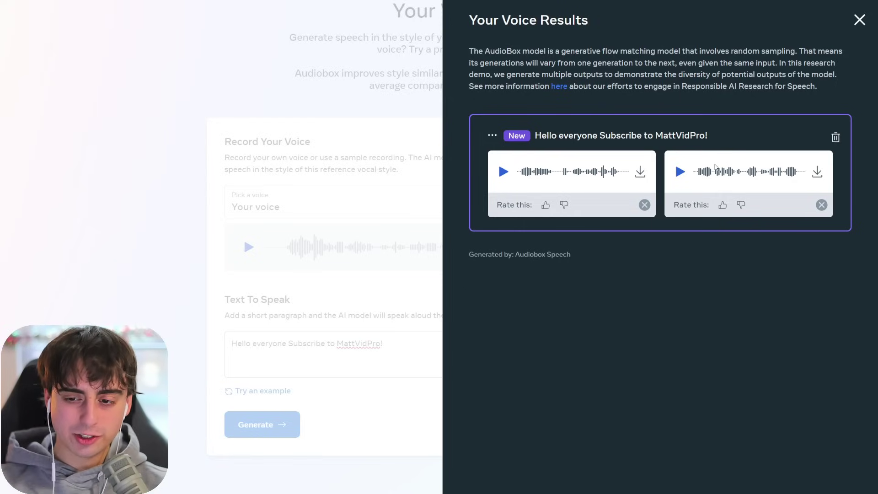
{"action": "left_click", "coordinate": [682, 173]}
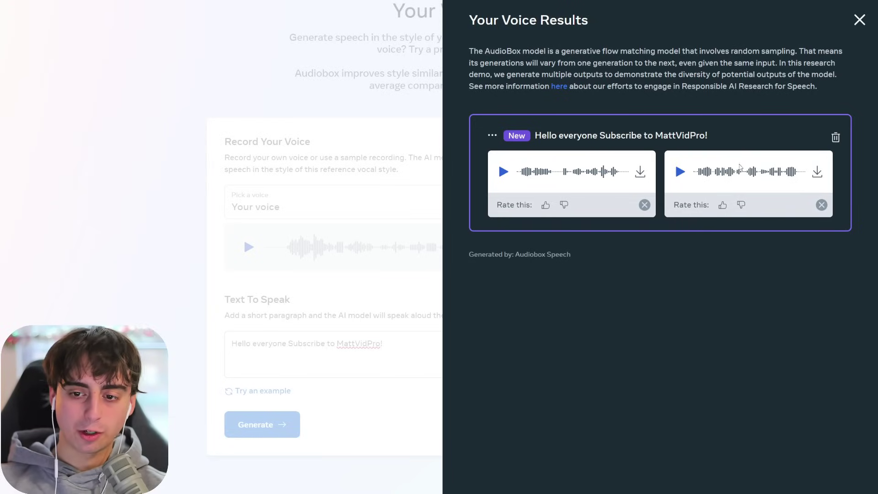
Replace the text to speak with the paragraph starting "What? You've never eaten ice cream before?", generate the speech and play both newest results
{"action": "left_click", "coordinate": [397, 339]}
{"action": "key", "text": "ctrl+a"}
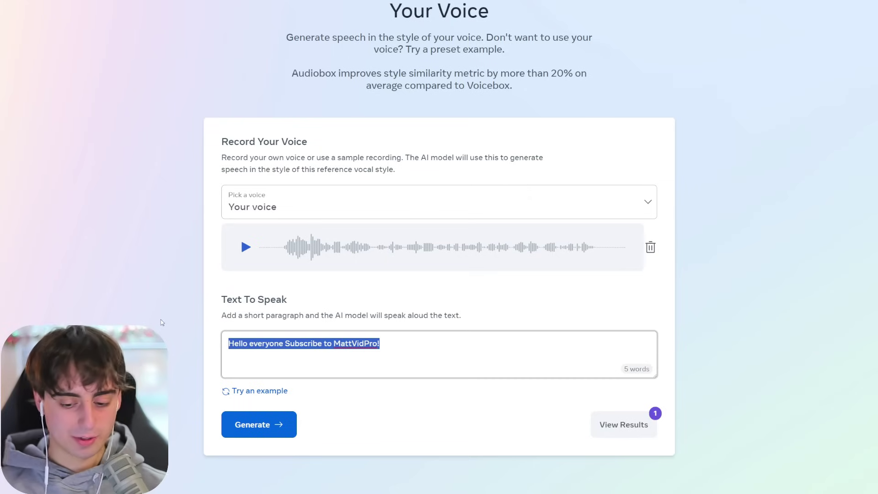
{"action": "key", "text": "BackSpace"}
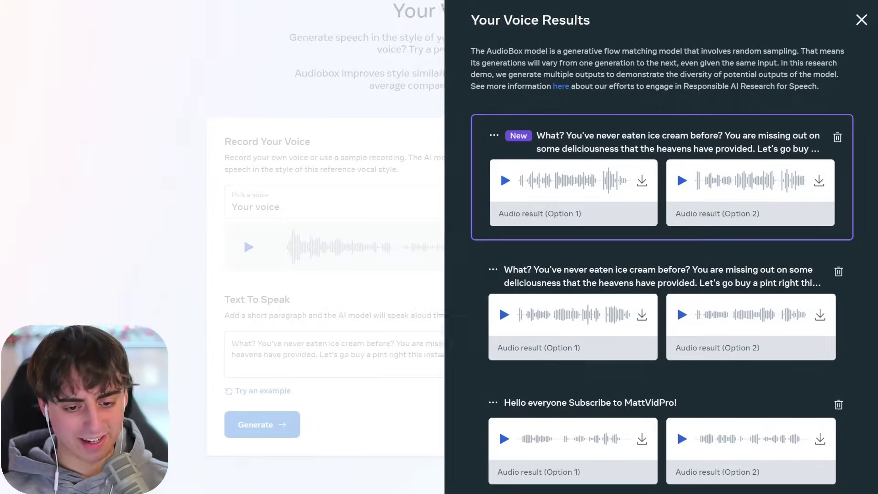
{"action": "left_click", "coordinate": [504, 181]}
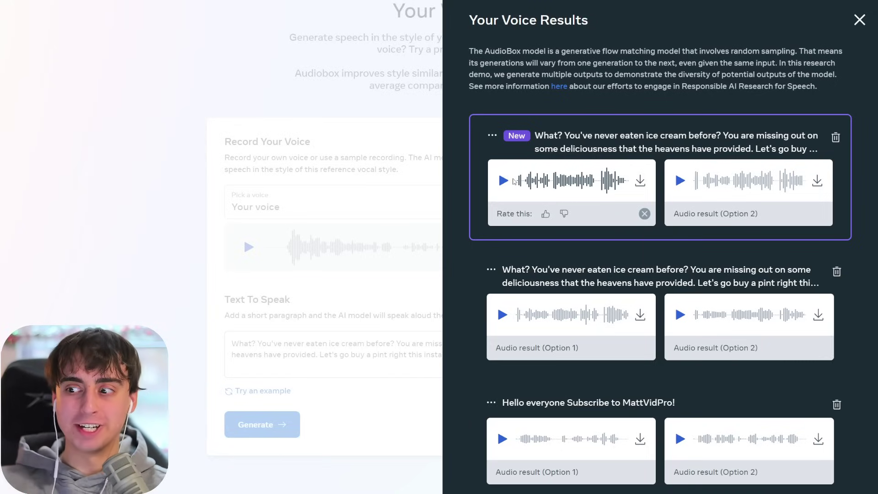
{"action": "left_click", "coordinate": [680, 181]}
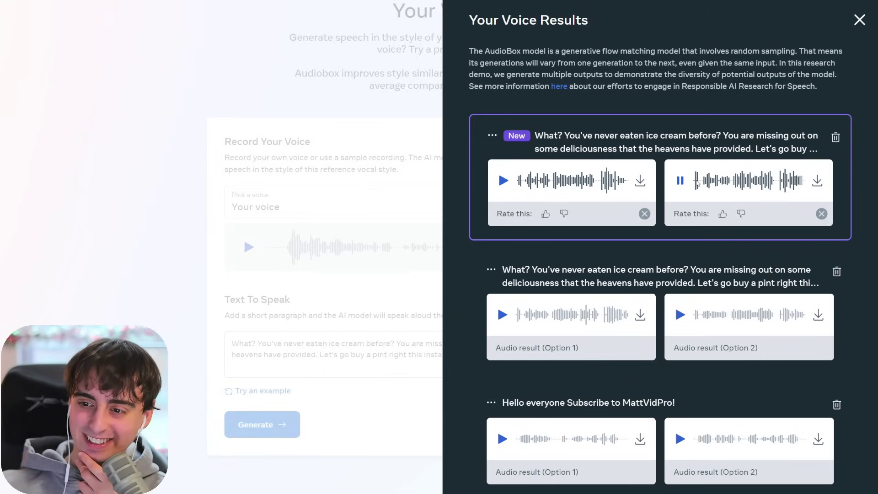
{"action": "left_click", "coordinate": [859, 20]}
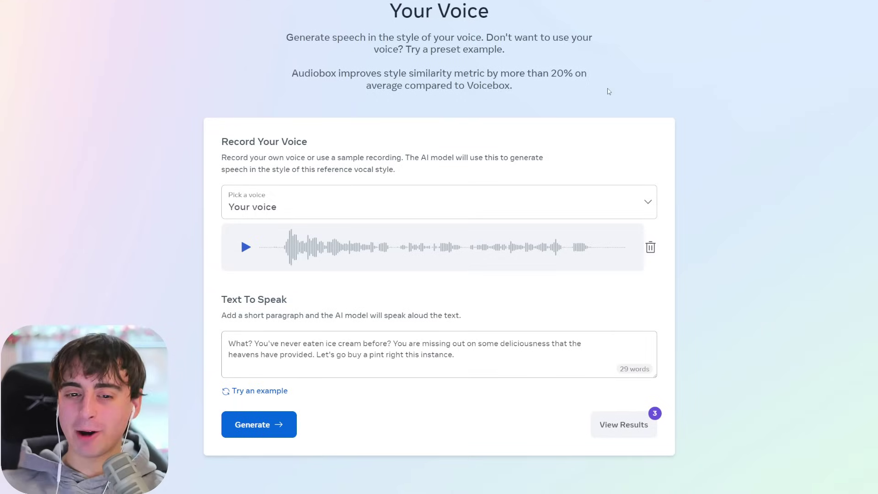
Try to generate the ice cream paragraph again in the recorded voice
{"action": "left_click", "coordinate": [262, 424]}
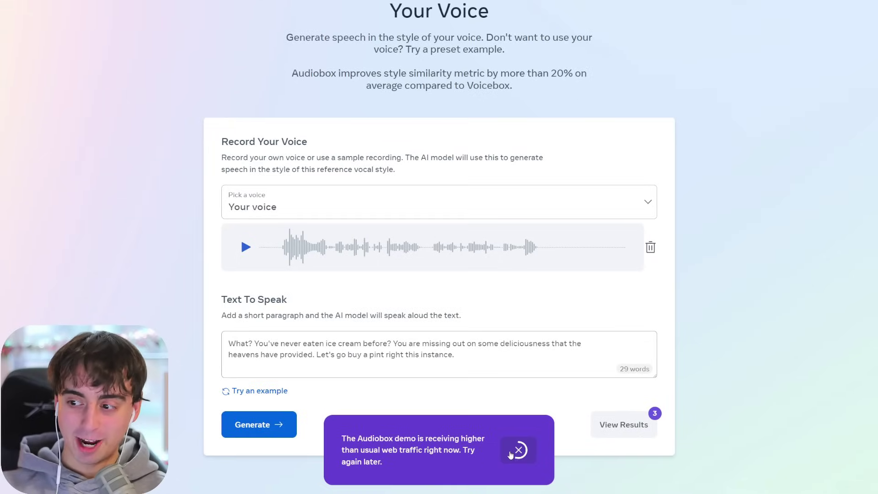
{"action": "left_click", "coordinate": [511, 454]}
Open Described Voices and enter the speech text "Hey! For the latest in the AI world You'll want to subscribe to the Matt Vid Pro AI Channel!"
{"action": "scroll", "coordinate": [256, 425], "scroll_direction": "up", "scroll_amount": 10}
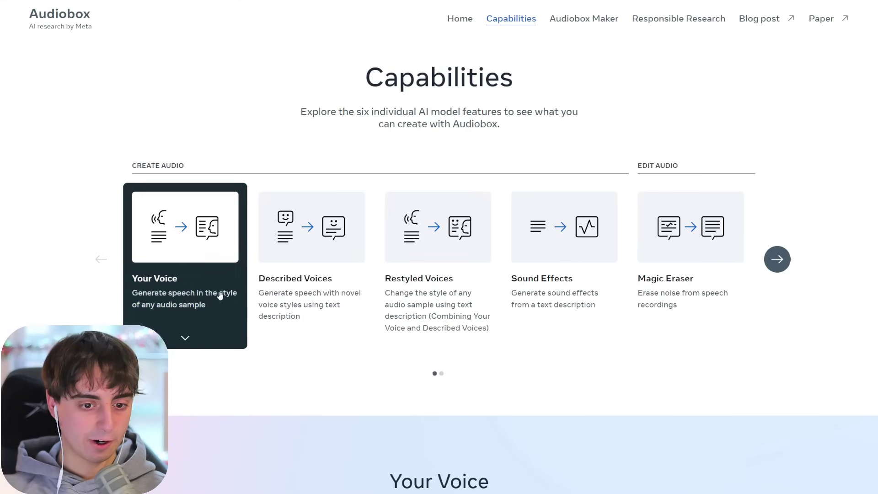
{"action": "left_click", "coordinate": [326, 316]}
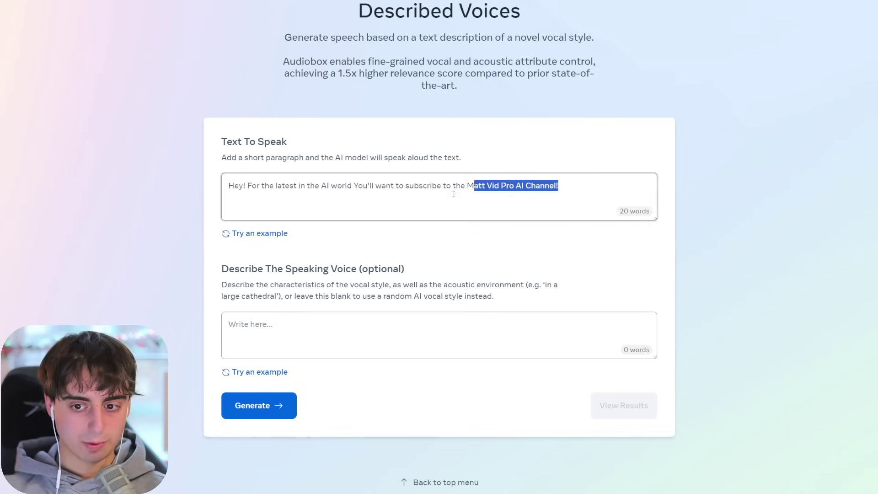
{"action": "left_click_drag", "start_coordinate": [476, 185], "coordinate": [274, 185]}
Describe the speaking voice as "Deep british accent, smooth and soothing"
{"action": "left_click", "coordinate": [280, 336]}
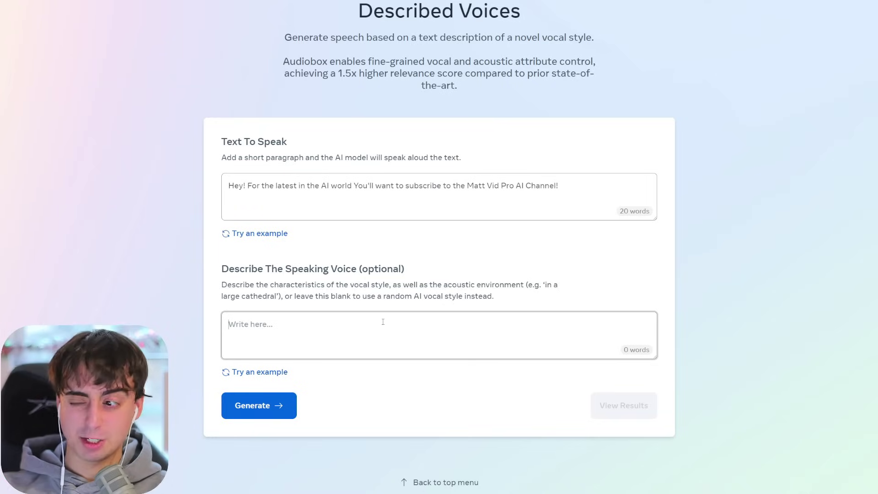
{"action": "type", "text": "Deep britic"}
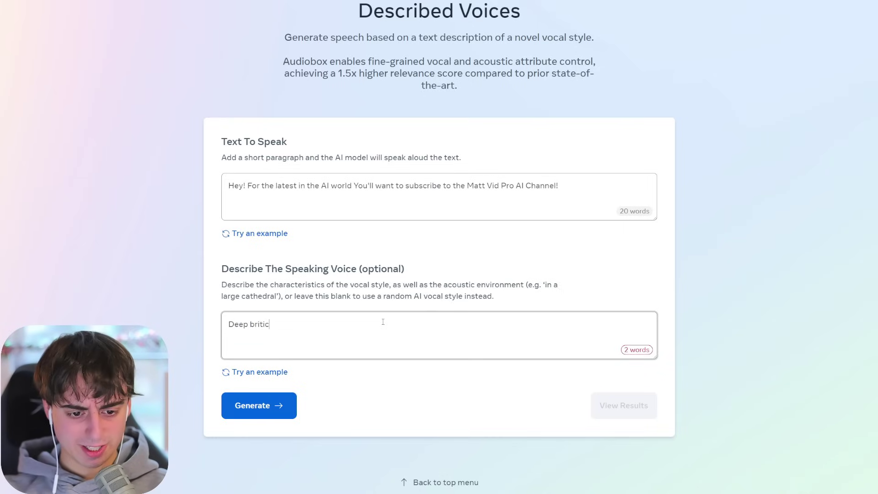
{"action": "type", "text": "h accent, smooth and soothing"}
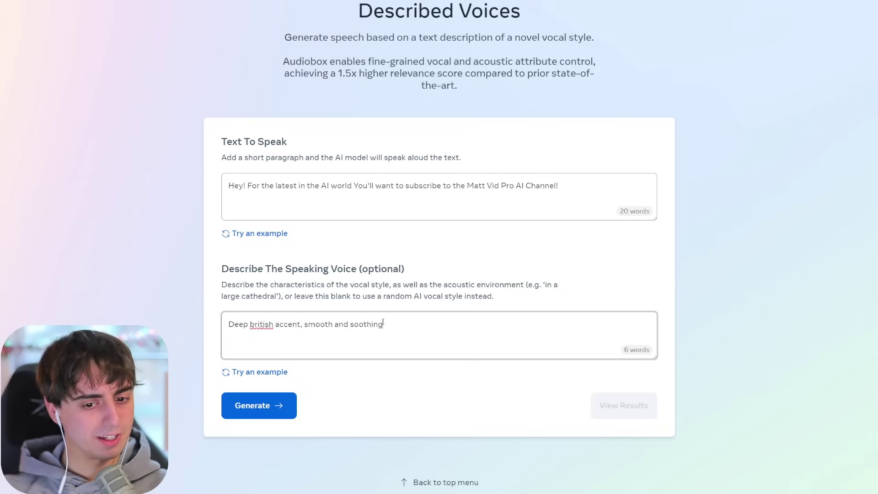
Generate the channel subscription speech in the described British voice, play both audio results and close them
{"action": "left_click", "coordinate": [504, 181]}
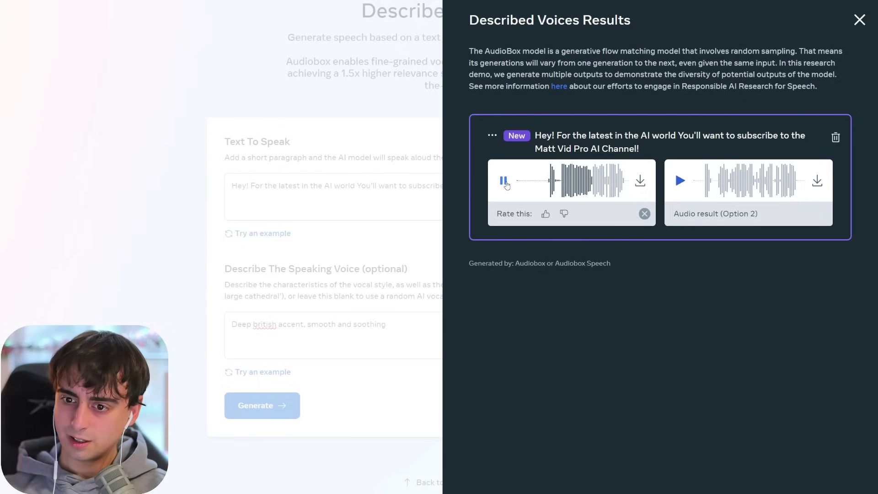
{"action": "left_click", "coordinate": [679, 182]}
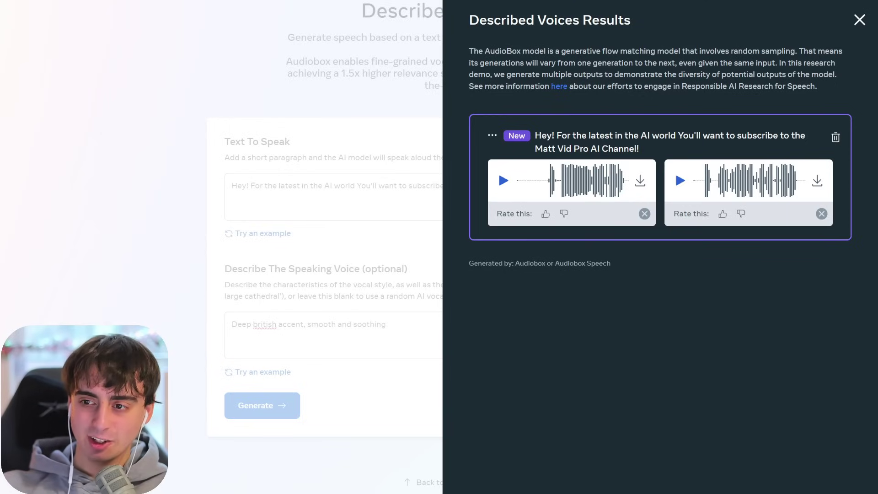
{"action": "left_click", "coordinate": [859, 20]}
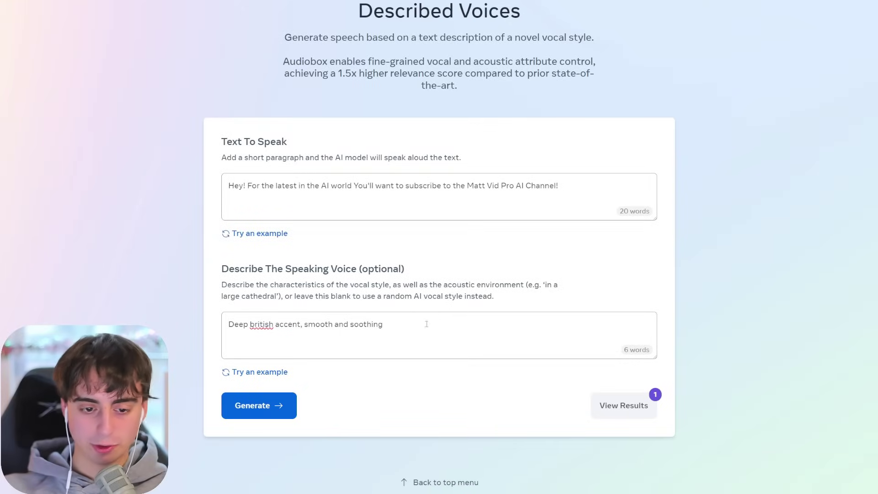
Replace the voice description with "the voice of a troll", generate the channel subscription speech and play both audio results
{"action": "left_click", "coordinate": [409, 329]}
{"action": "key", "text": "ctrl+a"}
{"action": "key", "text": "BackSpace"}
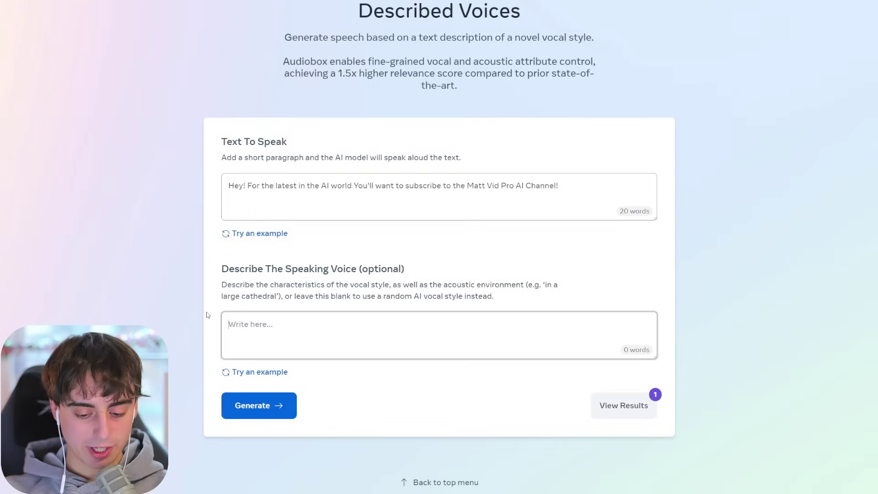
{"action": "type", "text": "the voic"}
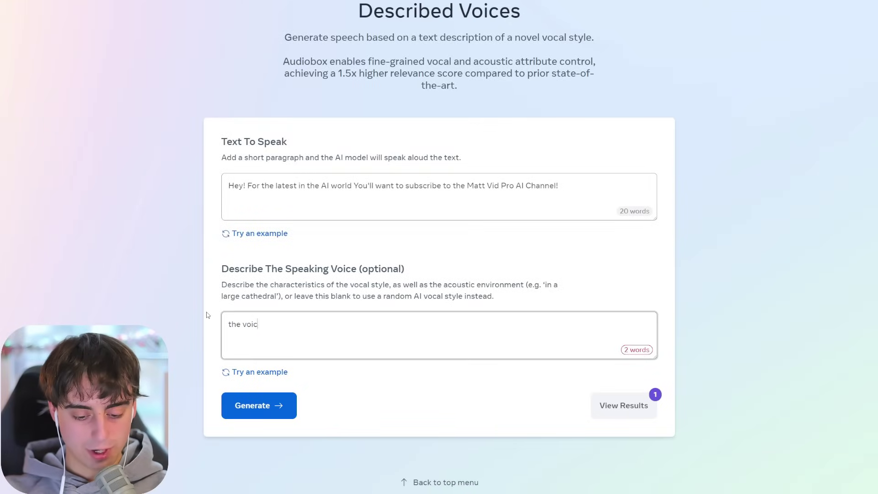
{"action": "type", "text": "e of a troll"}
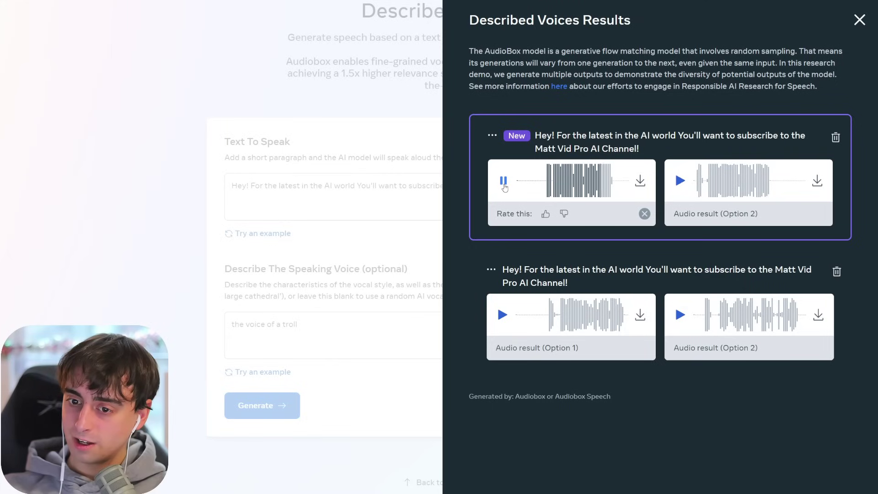
{"action": "left_click", "coordinate": [679, 181]}
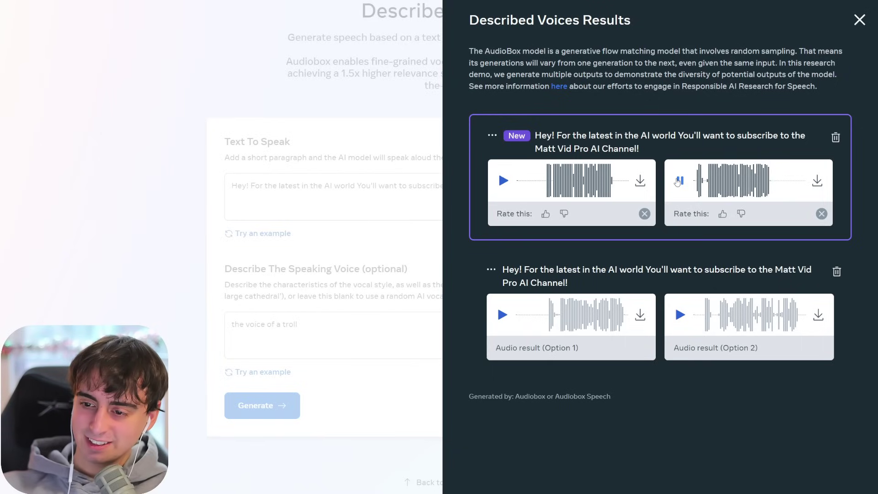
Try to generate a "WHAT IS WRONG WITH YOU!!!" rant about MATTVIDPRO in the voice "Super annoying angry person who is screaming"
{"action": "left_click", "coordinate": [320, 334]}
{"action": "left_click_drag", "start_coordinate": [297, 325], "coordinate": [217, 336]}
{"action": "key", "text": "BackSpace"}
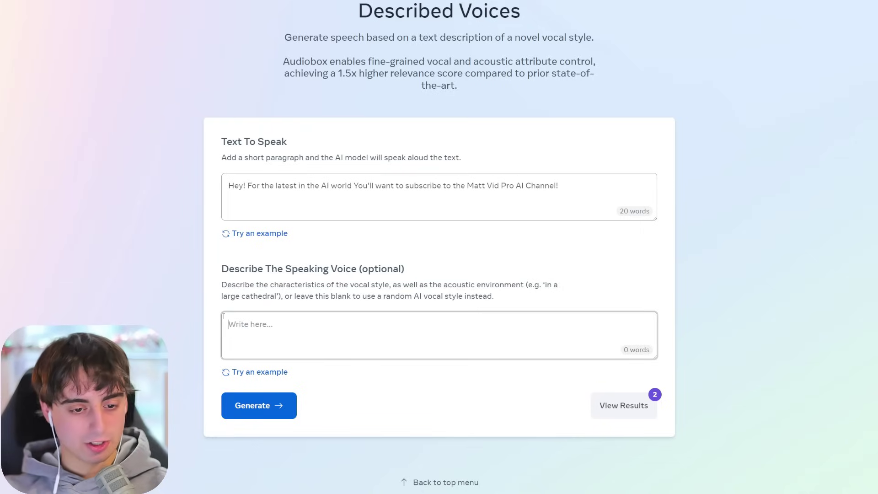
{"action": "left_click_drag", "start_coordinate": [561, 186], "coordinate": [228, 186]}
{"action": "key", "text": "BackSpace"}
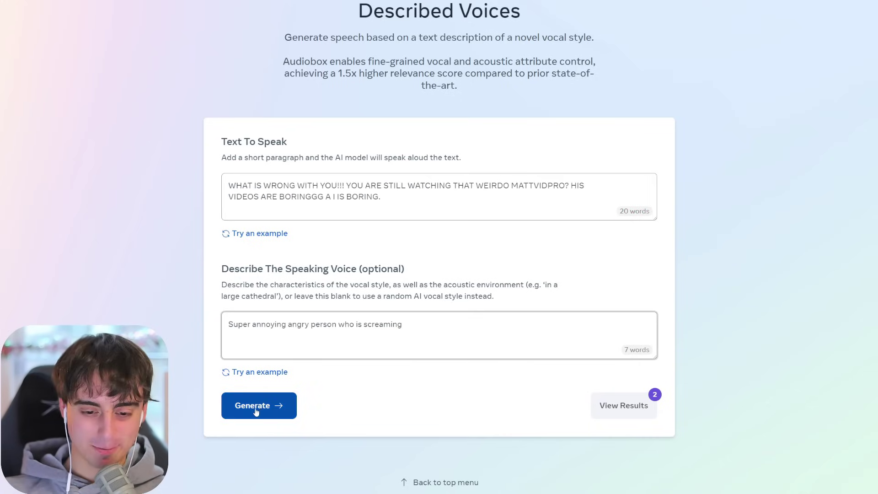
{"action": "left_click", "coordinate": [260, 409]}
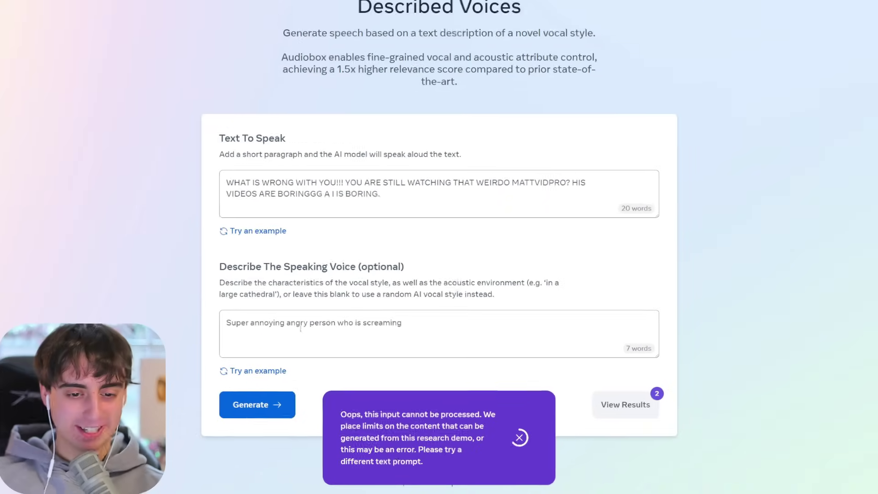
Remove "annoying" from the voice description, dismiss the notice and select the end of the rant for rewriting
{"action": "left_click_drag", "start_coordinate": [285, 326], "coordinate": [251, 325]}
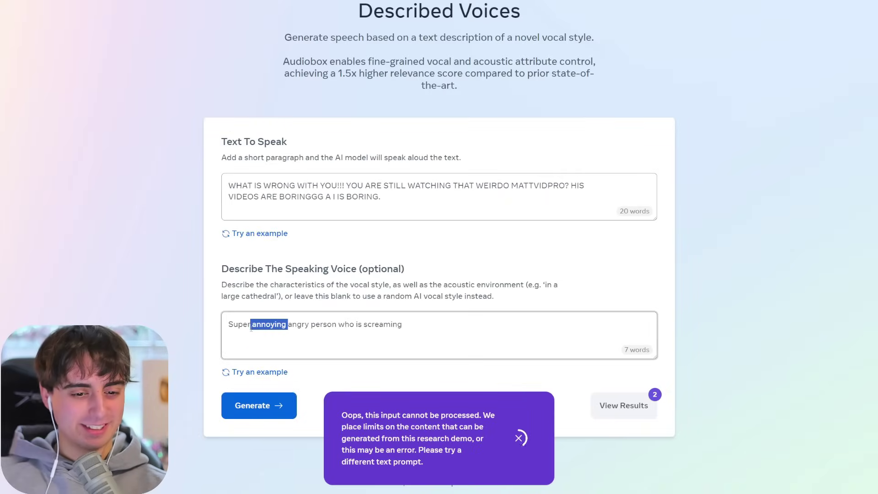
{"action": "key", "text": "BackSpace"}
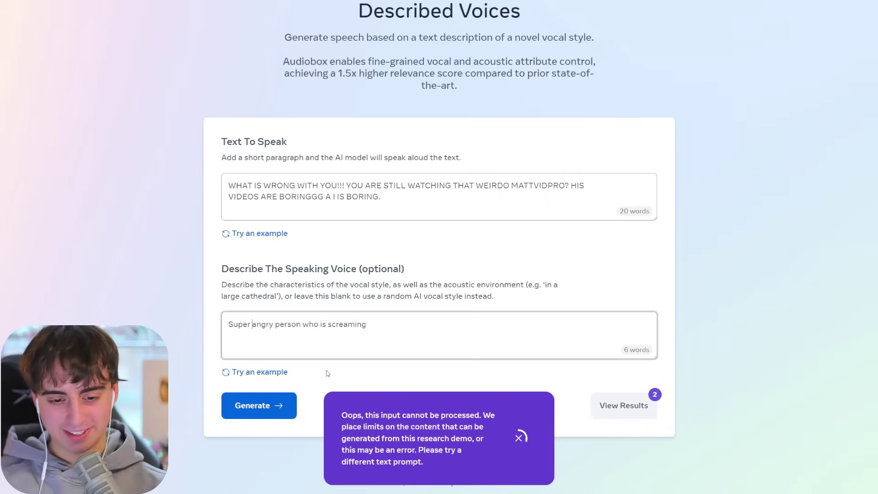
{"action": "left_click", "coordinate": [522, 437]}
{"action": "left_click_drag", "start_coordinate": [475, 185], "coordinate": [587, 198]}
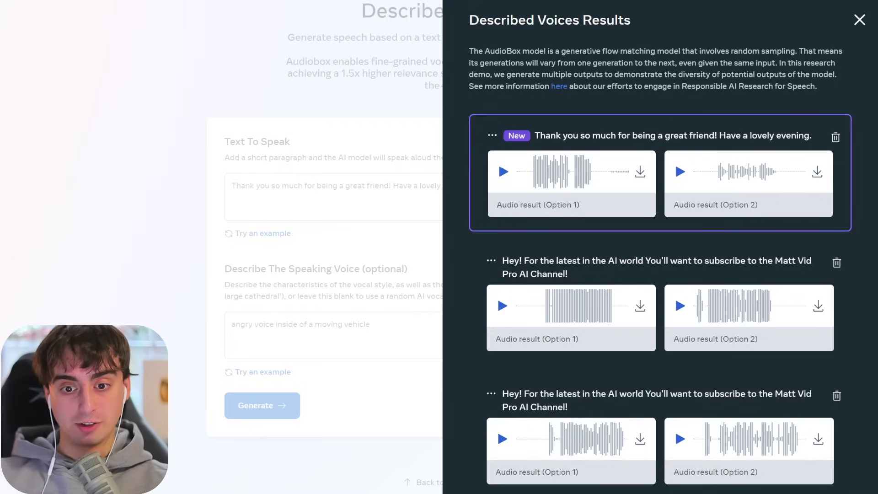
Play both audio results for "Thank you so much for being a great friend! Have a lovely evening." and close the results
{"action": "left_click", "coordinate": [503, 172]}
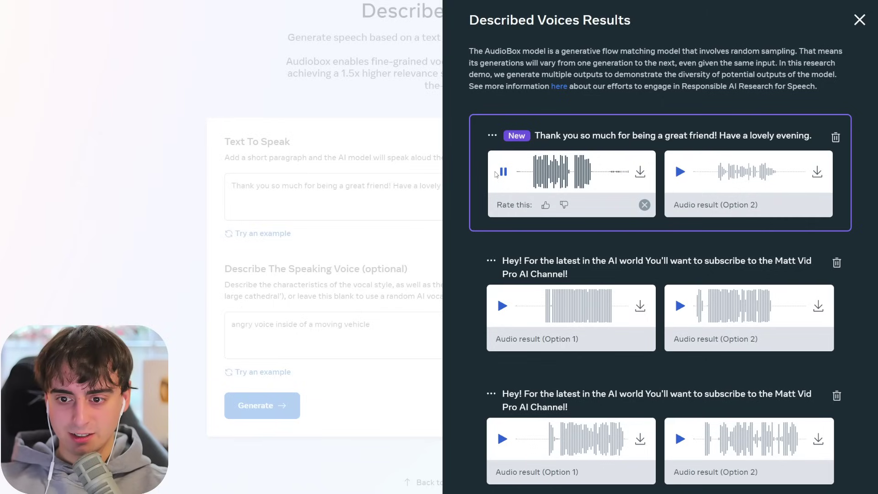
{"action": "left_click", "coordinate": [498, 172]}
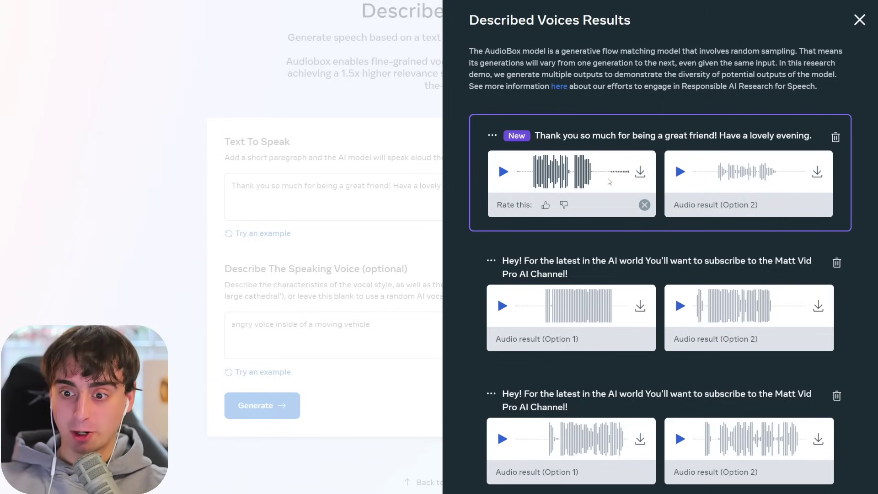
{"action": "left_click", "coordinate": [678, 177]}
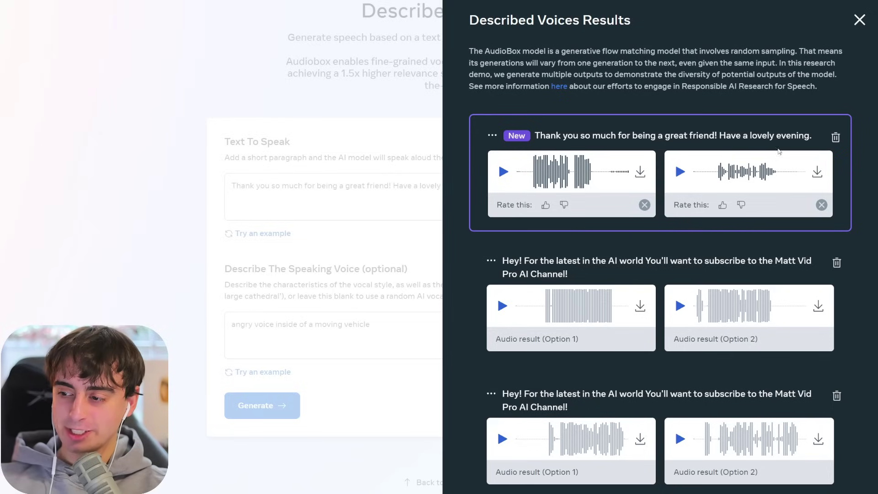
{"action": "left_click", "coordinate": [858, 26]}
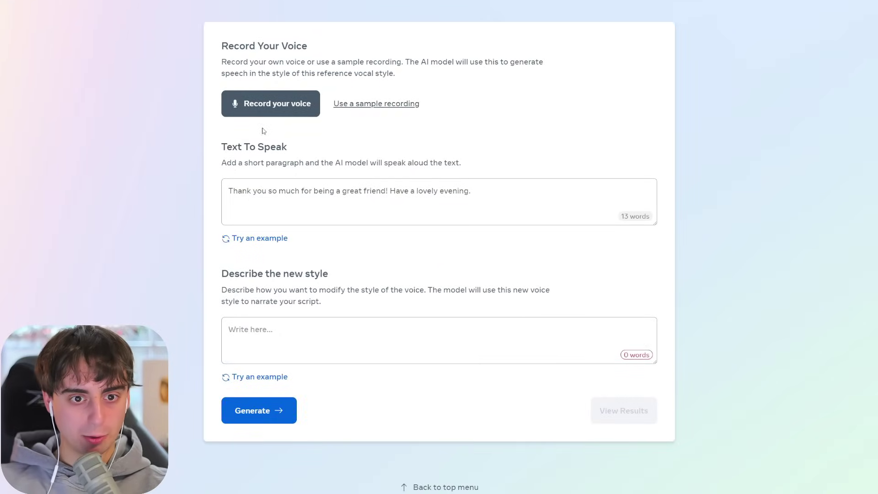
Record a voice sample for Restyled Voices and describe the new style as "A young man who is a cyborg"
{"action": "left_click", "coordinate": [270, 105]}
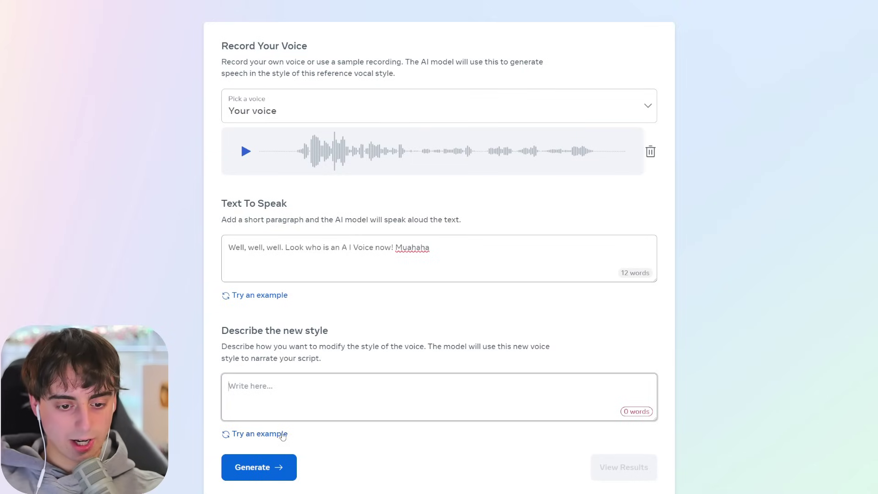
{"action": "left_click", "coordinate": [275, 434]}
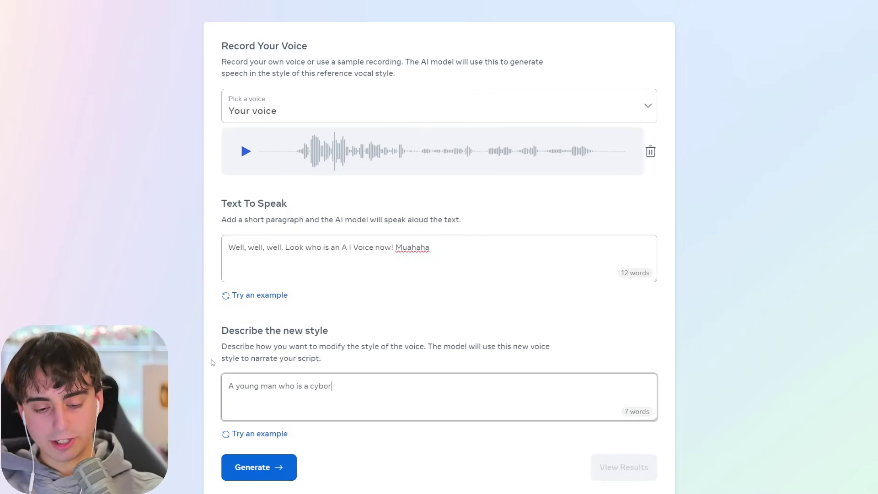
{"action": "type", "text": "g man who is a cyborg"}
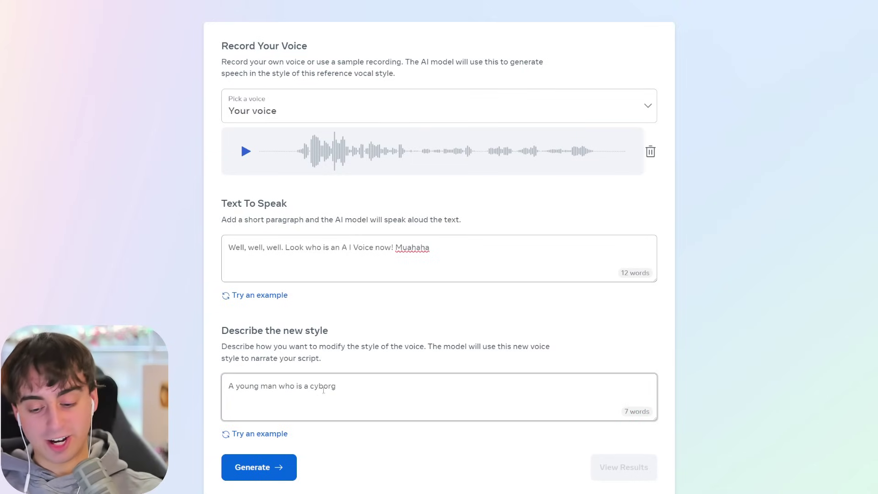
Generate the "Well, well, well" speech in the cyborg style, play both audio results and close them
{"action": "scroll", "coordinate": [295, 455], "scroll_direction": "down", "scroll_amount": 1}
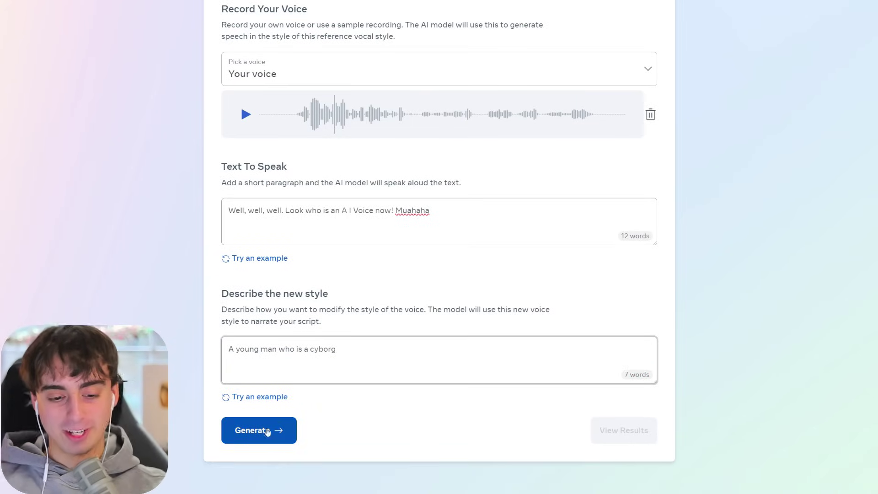
{"action": "left_click", "coordinate": [270, 428]}
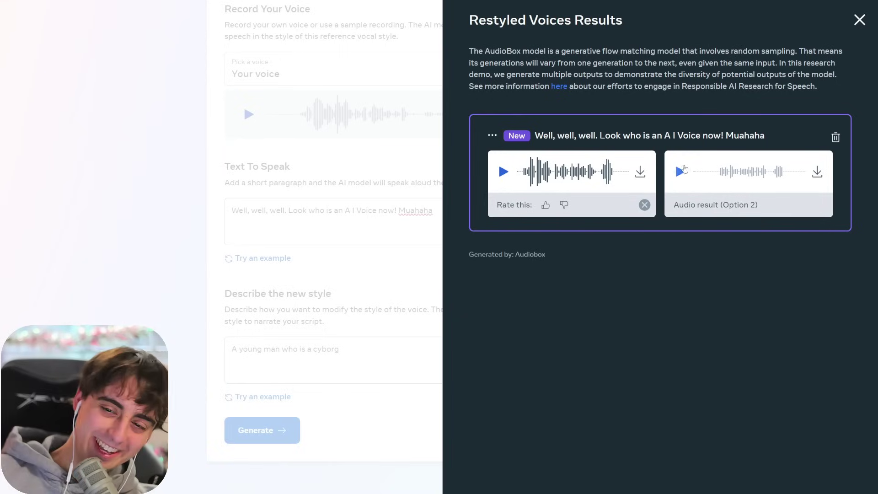
{"action": "left_click", "coordinate": [679, 172]}
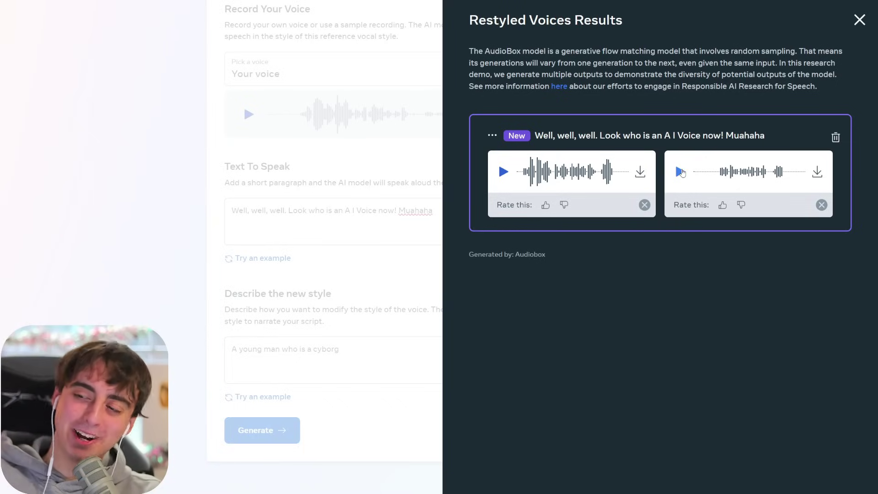
{"action": "left_click", "coordinate": [860, 20]}
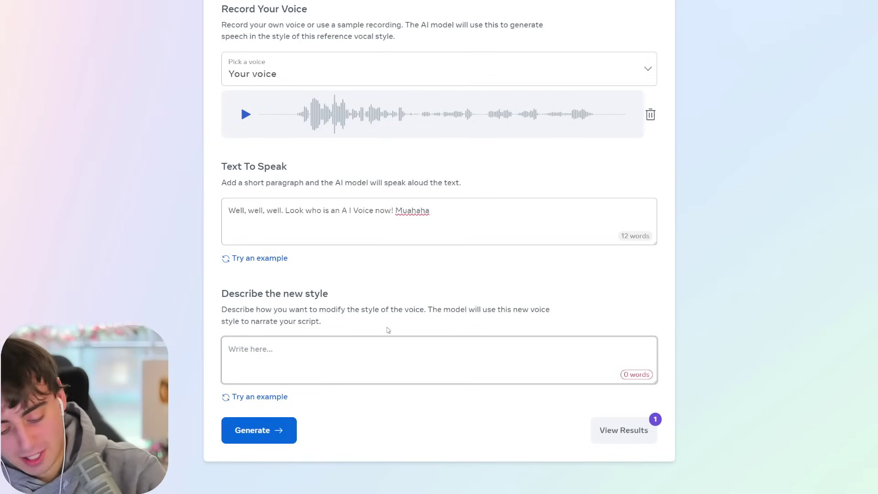
Try an example style, then replace it with "An expressive young mans voice professing in a cathedral"
{"action": "left_click", "coordinate": [261, 398]}
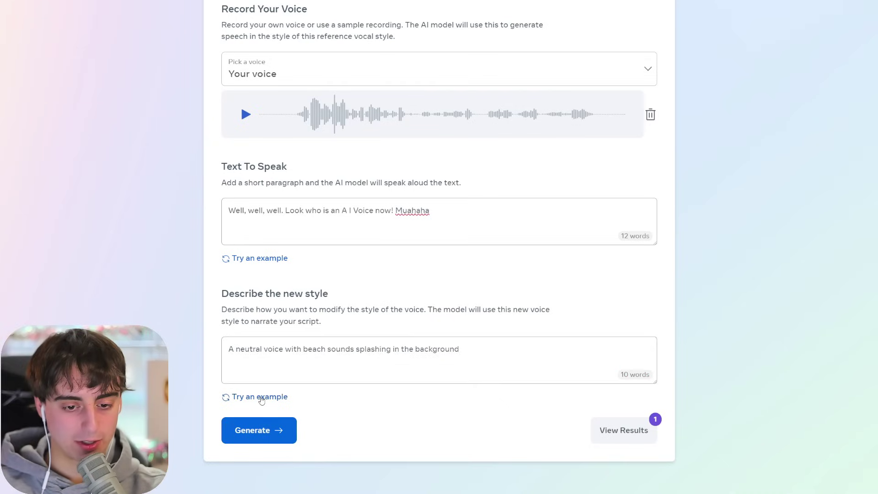
{"action": "left_click", "coordinate": [230, 362]}
{"action": "key", "text": "ctrl+a"}
{"action": "type", "text": "An expressivb"}
{"action": "key", "text": "BackSpace"}
{"action": "type", "text": "e young mans voice professing in a cathedral"}
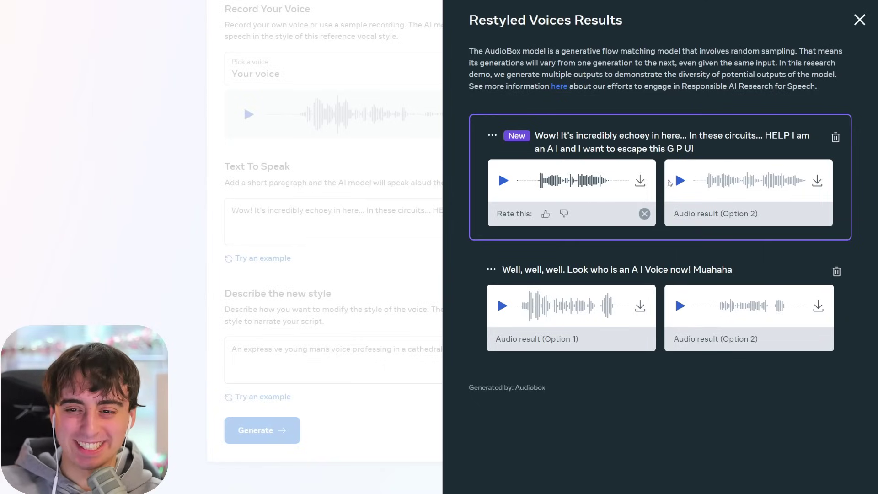
Play the second audio result of the echoey GPU escape speech and close the results
{"action": "left_click", "coordinate": [680, 182]}
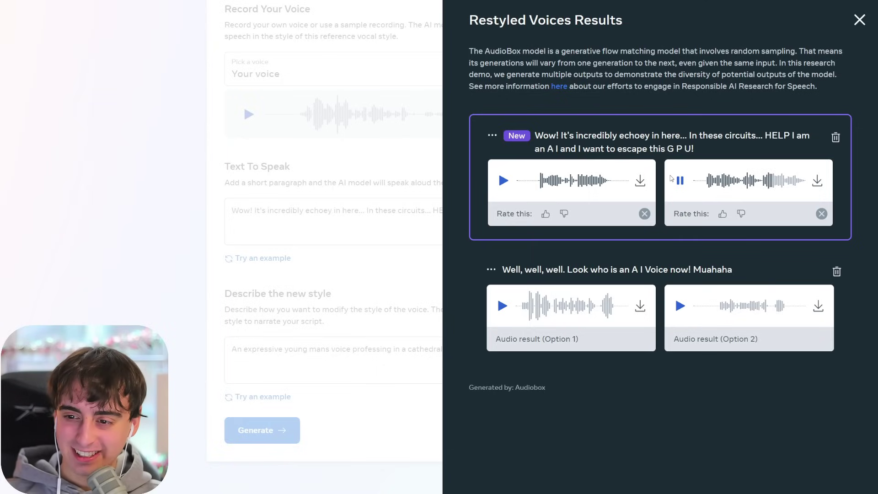
{"action": "left_click", "coordinate": [679, 181]}
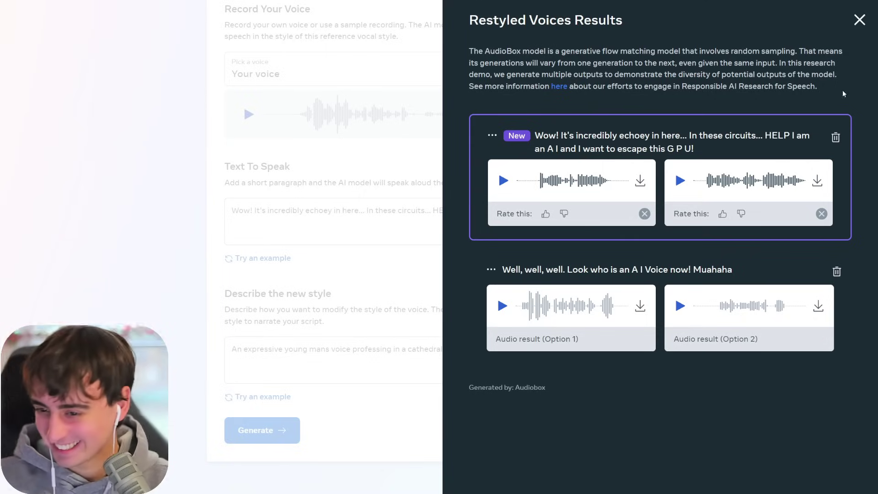
{"action": "left_click", "coordinate": [859, 20]}
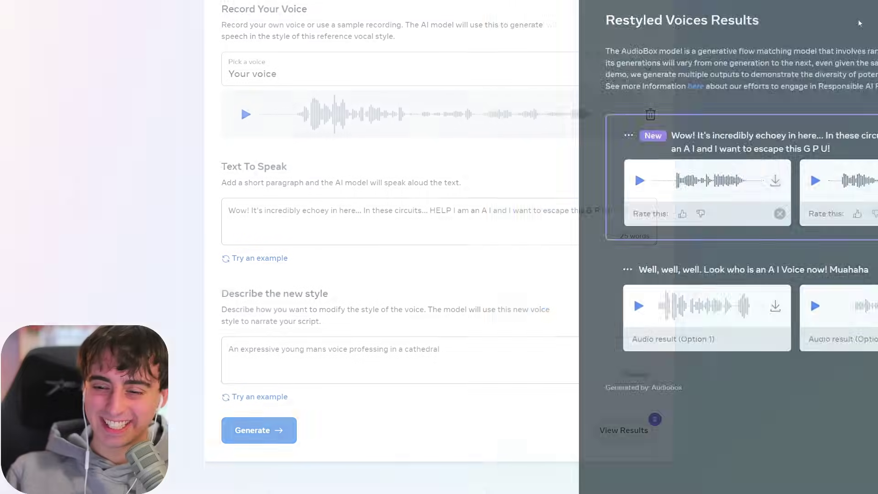
Describe the new style as "Young man who is speaking into a clear high fidelity, low background noise microphone, radio host, podcast"
{"action": "left_click_drag", "start_coordinate": [471, 359], "coordinate": [190, 345]}
{"action": "key", "text": "BackSpace"}
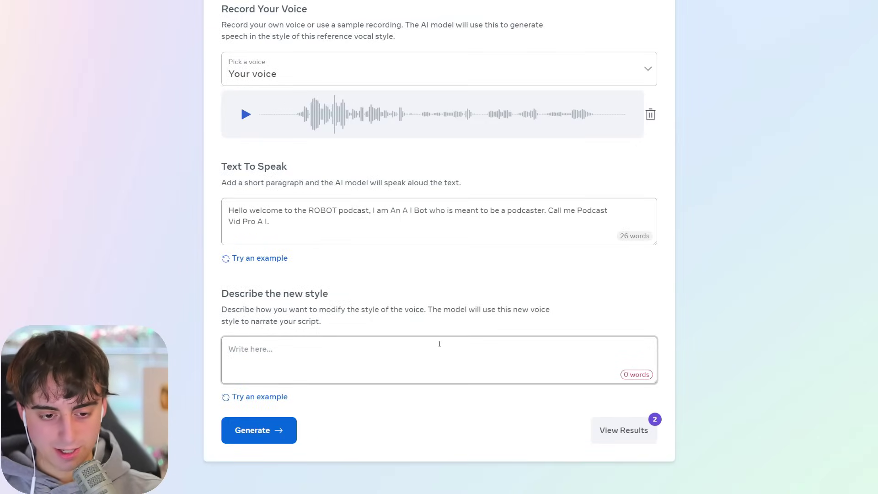
{"action": "type", "text": "Young man who "}
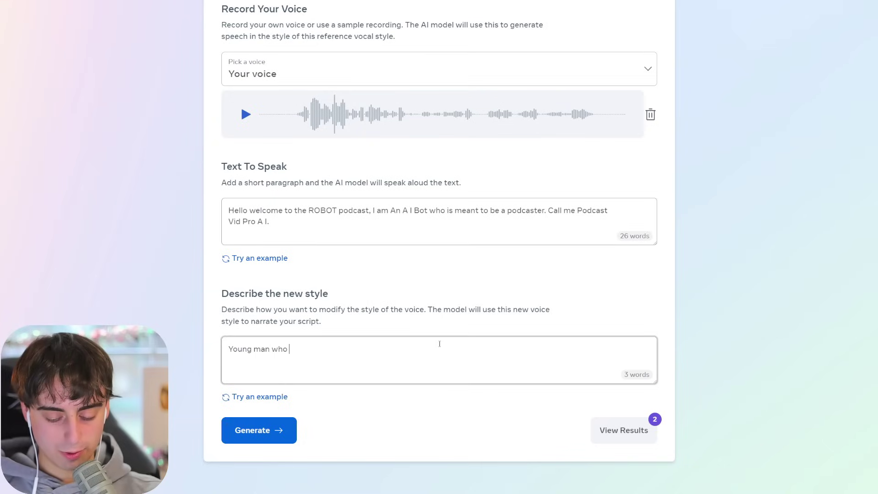
{"action": "type", "text": "is speaking into a clear high fidelity"}
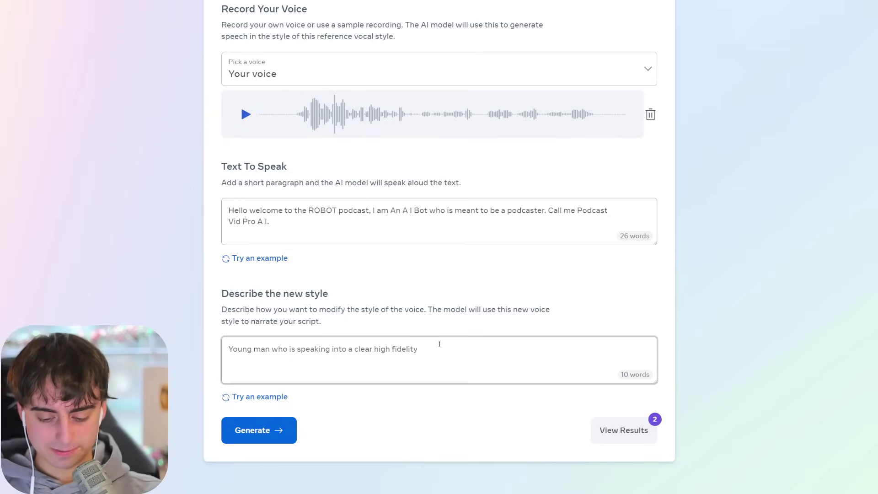
{"action": "type", "text": ", low background noise microphone, radio host"}
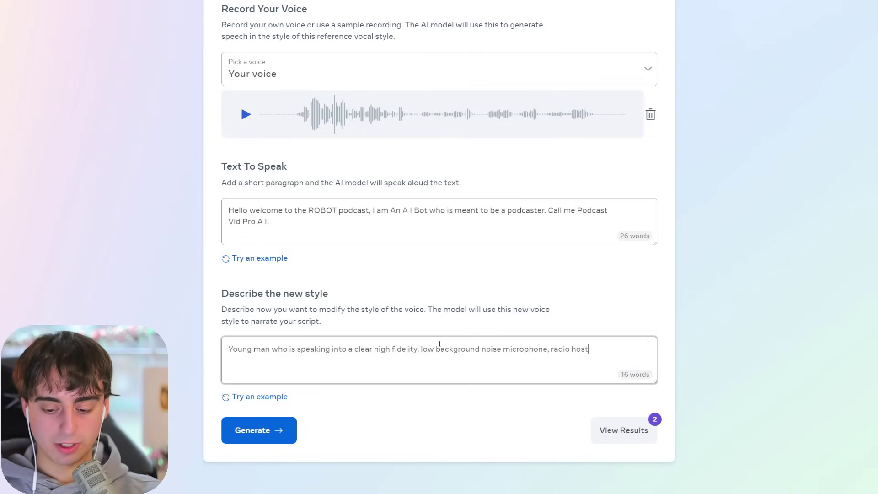
{"action": "type", "text": ", podcast"}
Generate the ROBOT podcast speech in the radio host style, play both audio results and close them
{"action": "left_click", "coordinate": [274, 425]}
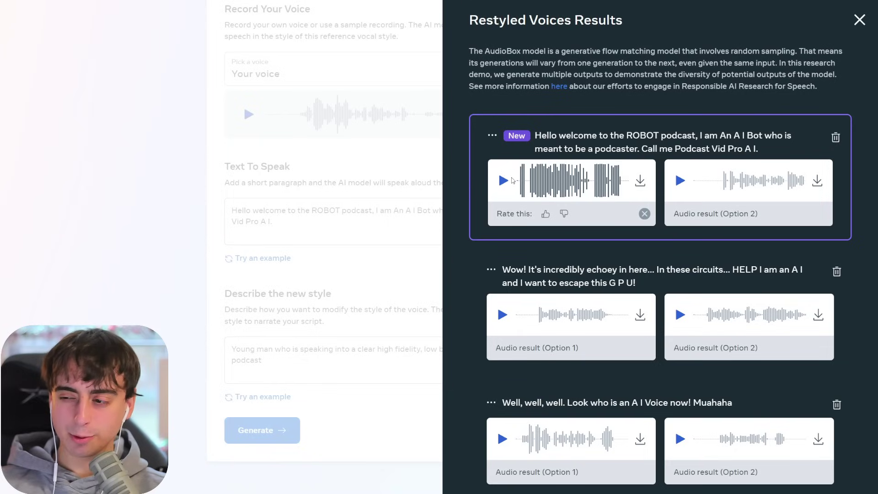
{"action": "left_click", "coordinate": [679, 181]}
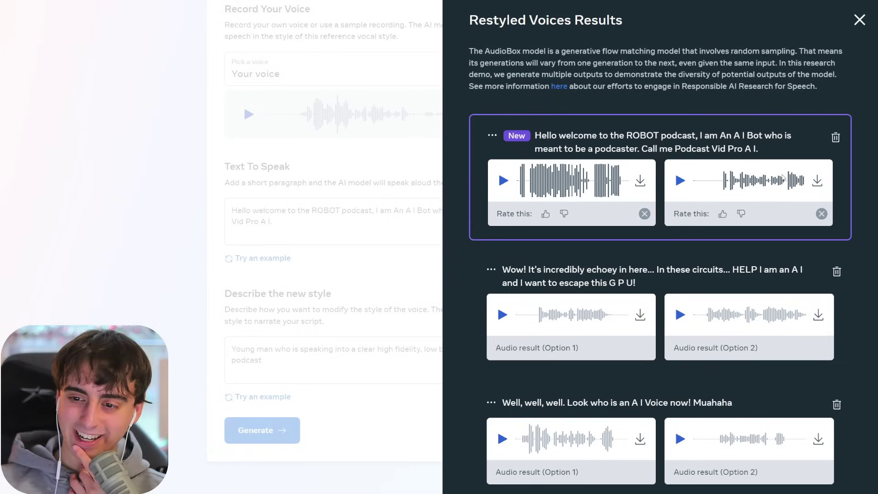
{"action": "left_click", "coordinate": [860, 19]}
Open the Sound Effects demo and try to generate the sound effect "pots and pans banging loudly"
{"action": "scroll", "coordinate": [409, 333], "scroll_direction": "up", "scroll_amount": 10}
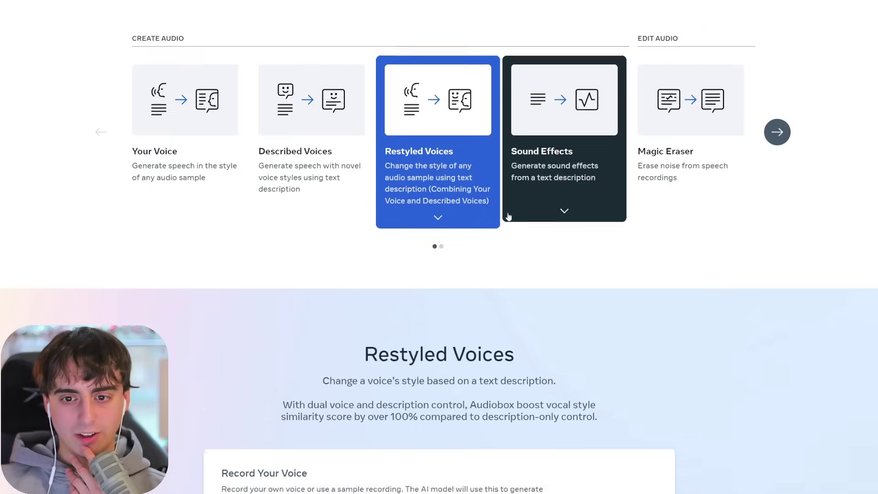
{"action": "left_click", "coordinate": [574, 209]}
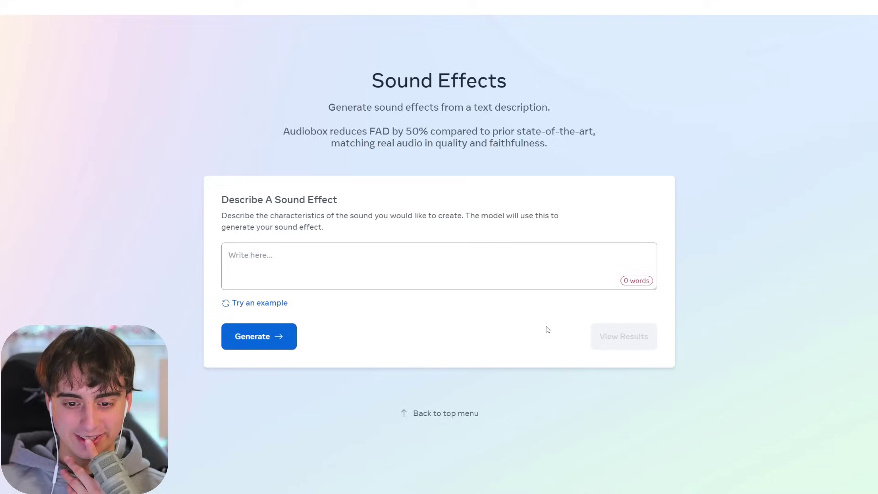
{"action": "left_click", "coordinate": [461, 274]}
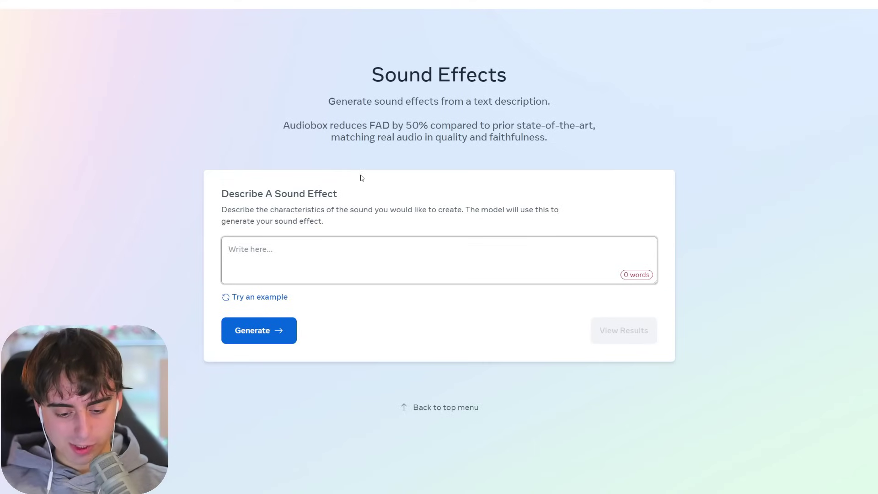
{"action": "type", "text": "pots and pa"}
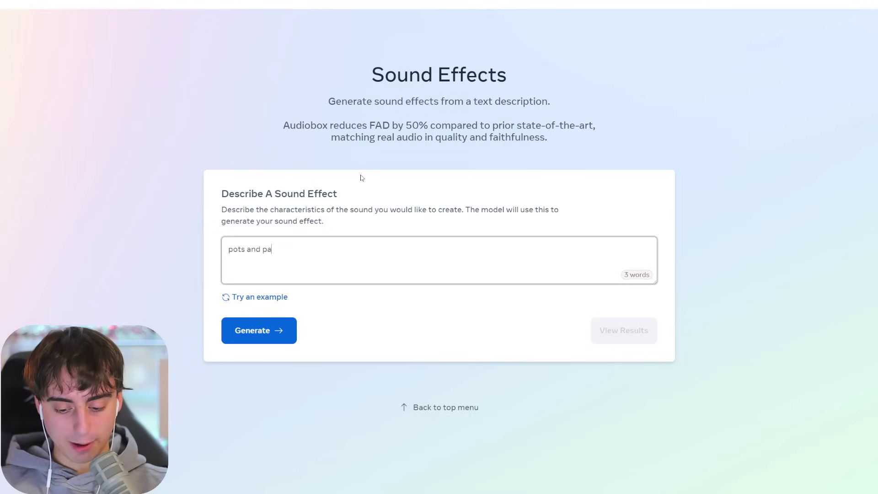
{"action": "type", "text": "ns banging "}
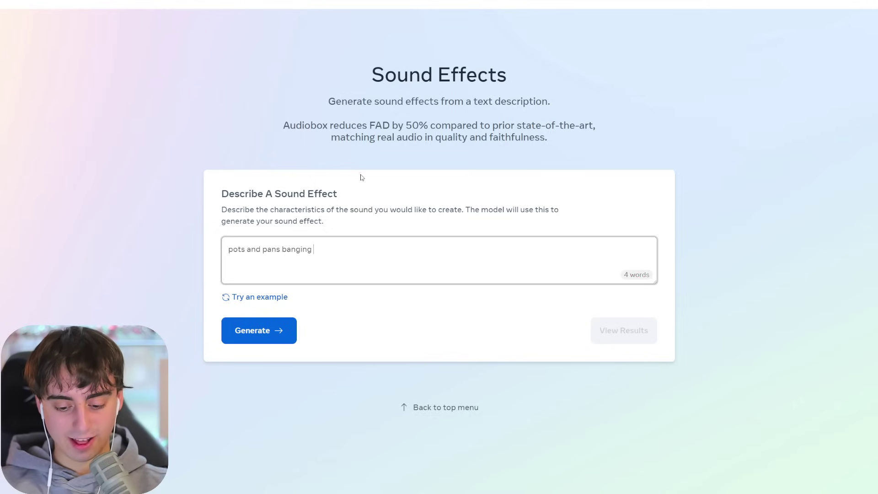
{"action": "type", "text": "loudly"}
{"action": "key", "text": "Return"}
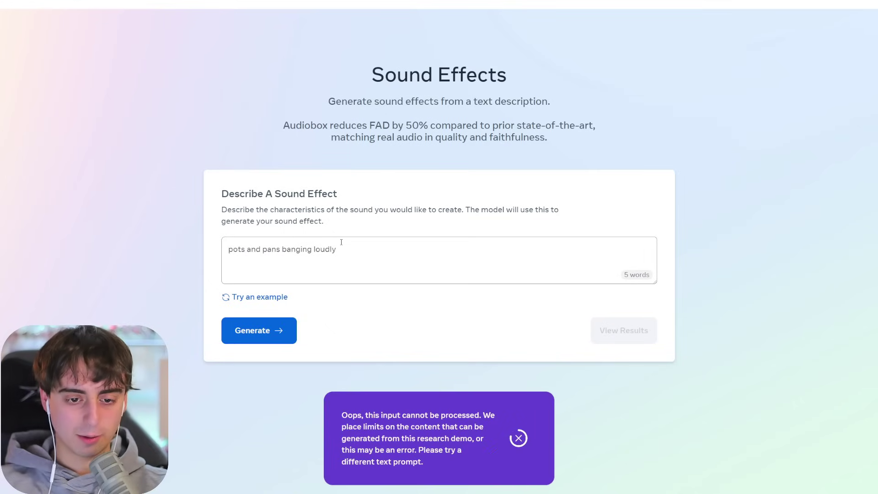
Replace the description with "pots and pans", generate the sound effect, and play both audio results before closing them
{"action": "left_click_drag", "start_coordinate": [342, 255], "coordinate": [87, 238]}
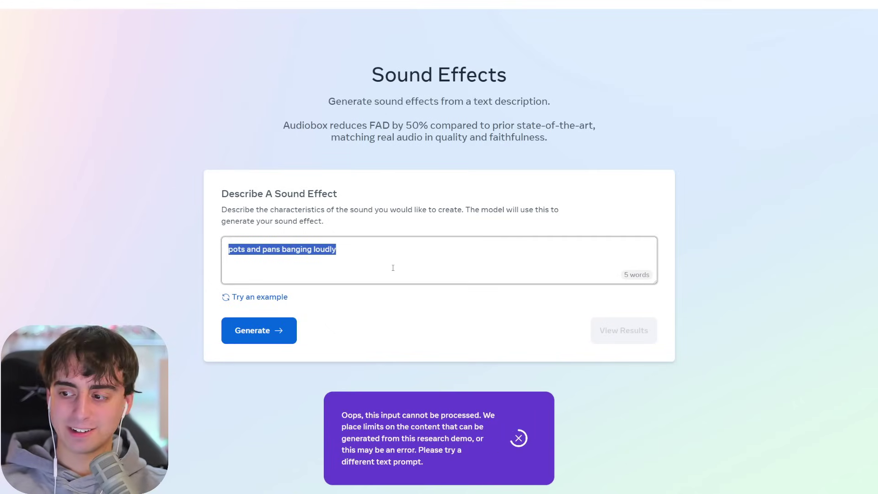
{"action": "type", "text": "pots and pans"}
{"action": "left_click", "coordinate": [275, 331]}
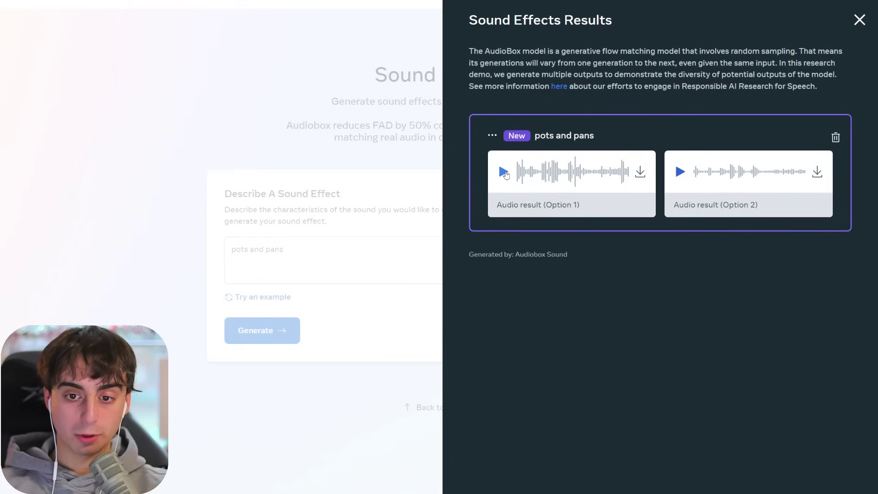
{"action": "left_click", "coordinate": [504, 173]}
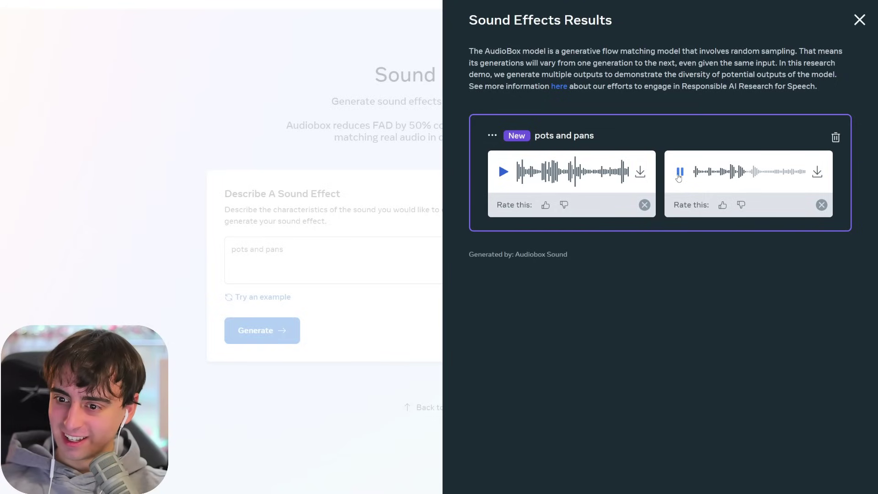
{"action": "left_click", "coordinate": [678, 174]}
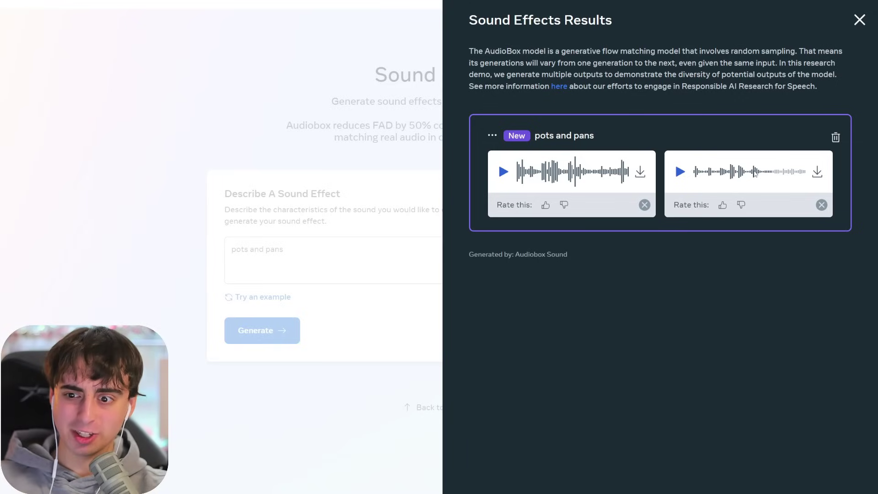
{"action": "left_click", "coordinate": [148, 232]}
Generate a sound effect described as "soda can being crushed"
{"action": "type", "text": "s"}
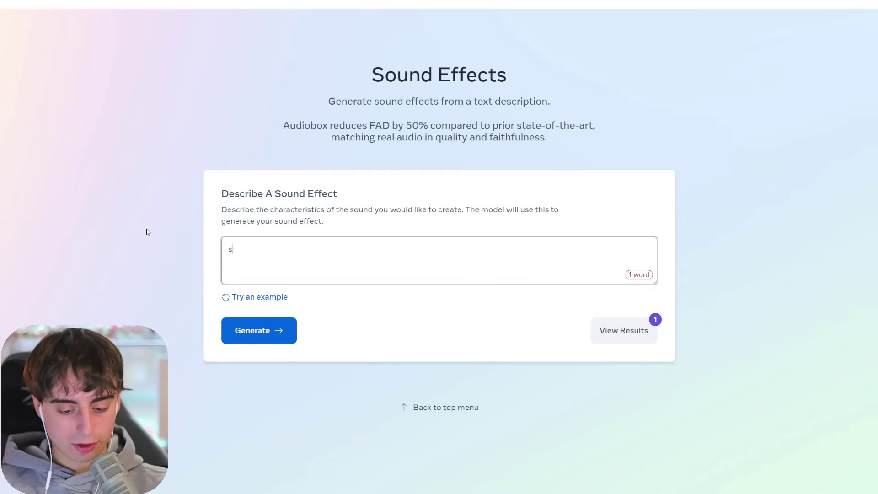
{"action": "type", "text": "oda can "}
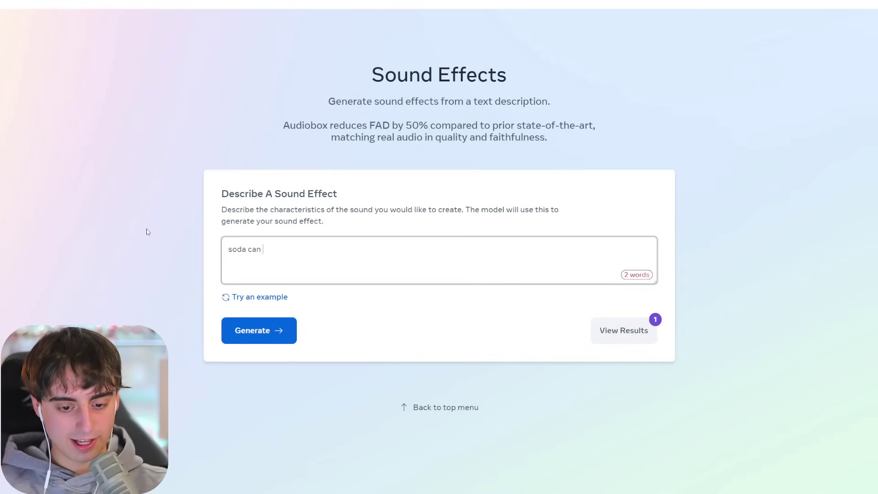
{"action": "type", "text": "being crushed"}
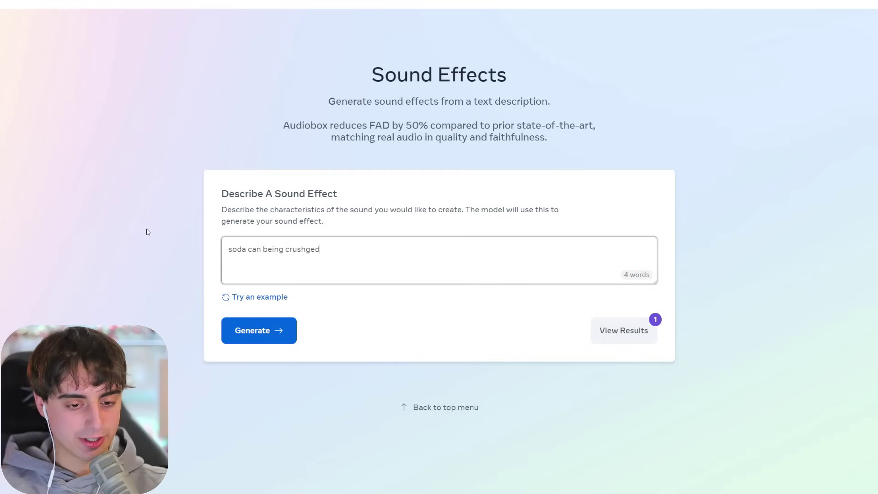
{"action": "key", "text": "Return"}
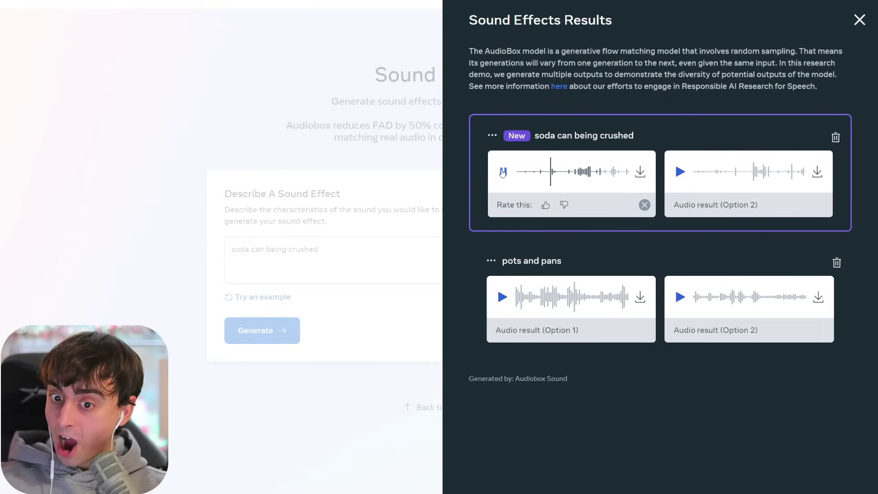
Play both audio results of the crushed soda can, replaying the first one, and close the results
{"action": "left_click", "coordinate": [503, 172]}
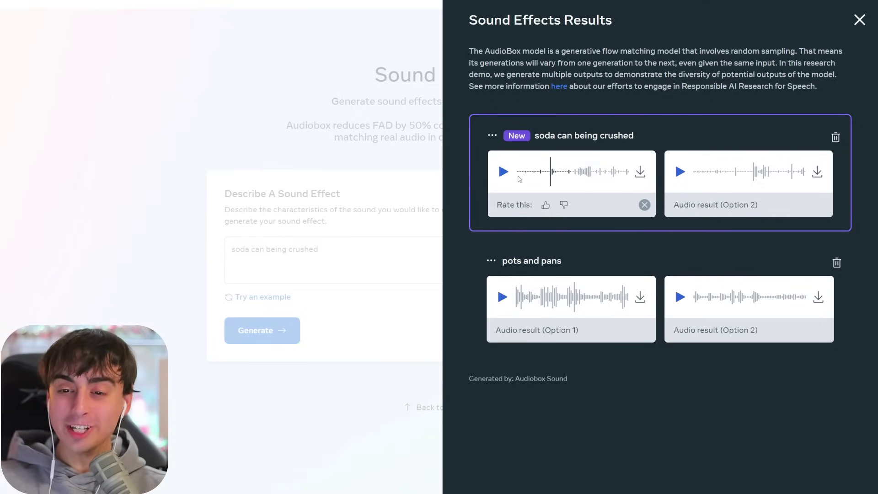
{"action": "left_click", "coordinate": [504, 176]}
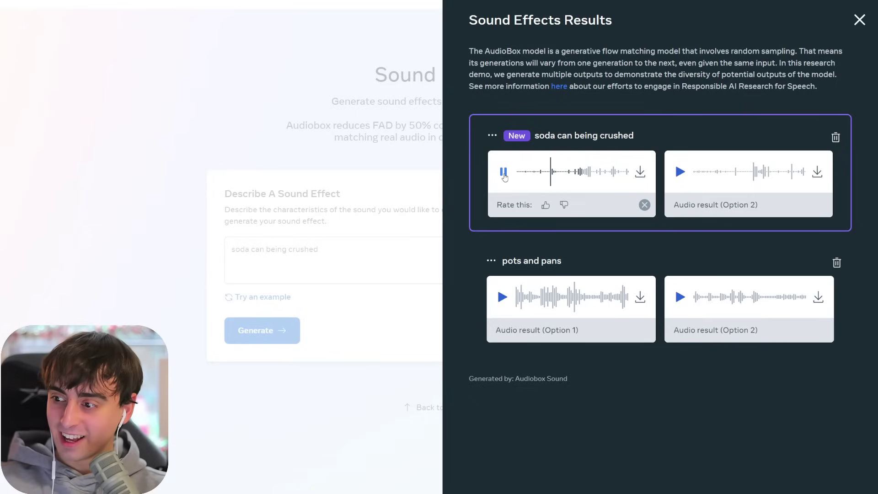
{"action": "left_click", "coordinate": [504, 176]}
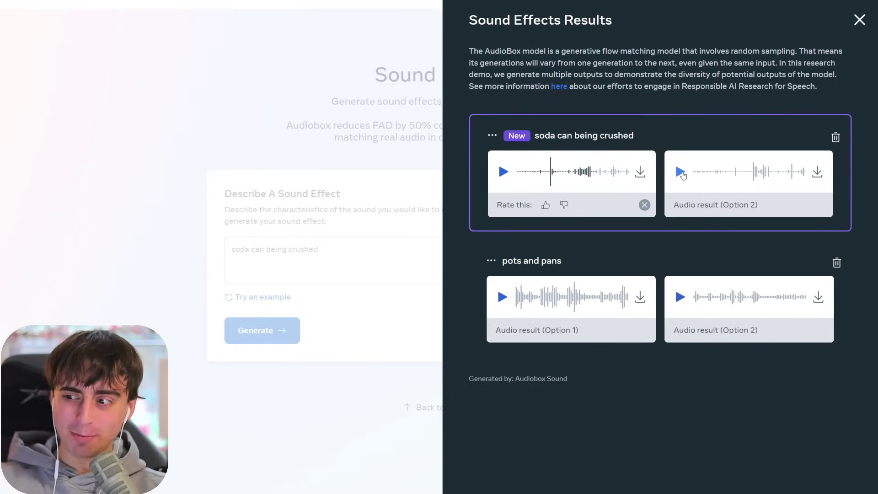
{"action": "left_click", "coordinate": [681, 173]}
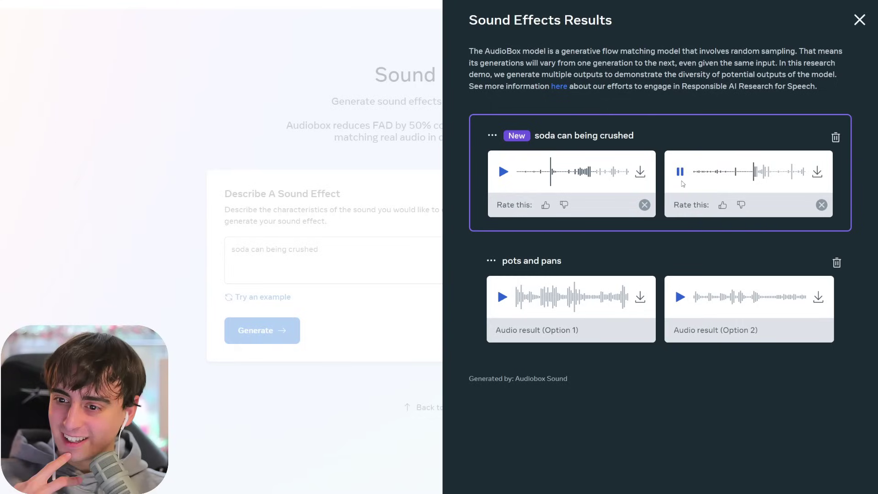
{"action": "left_click", "coordinate": [680, 173]}
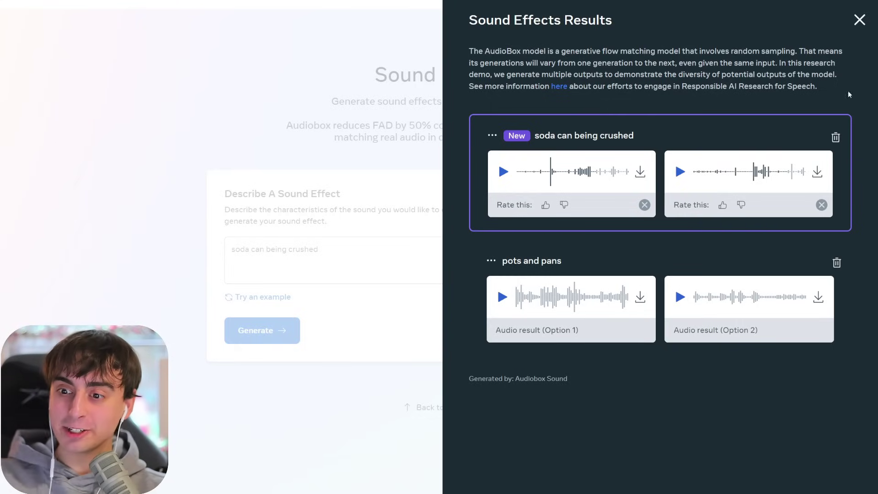
{"action": "left_click", "coordinate": [860, 20]}
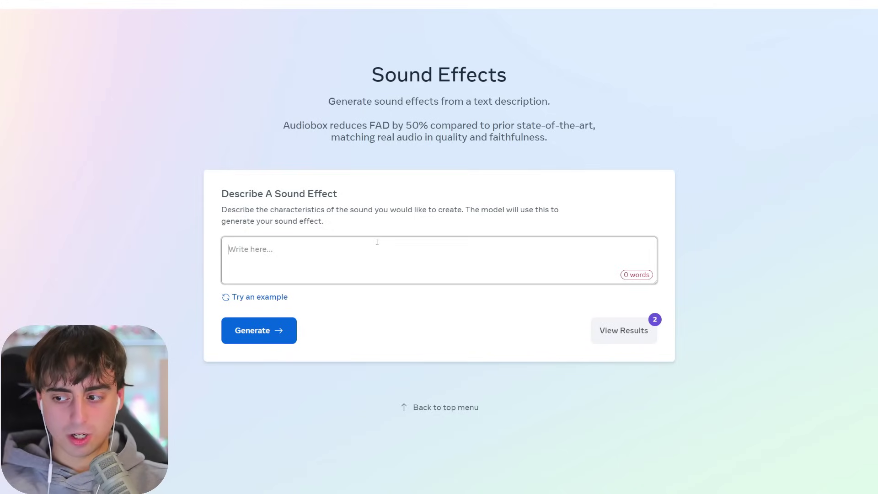
Generate a sound effect described as "falling down the stairs, while eating an apple"
{"action": "left_click", "coordinate": [377, 242]}
{"action": "type", "text": "fallin"}
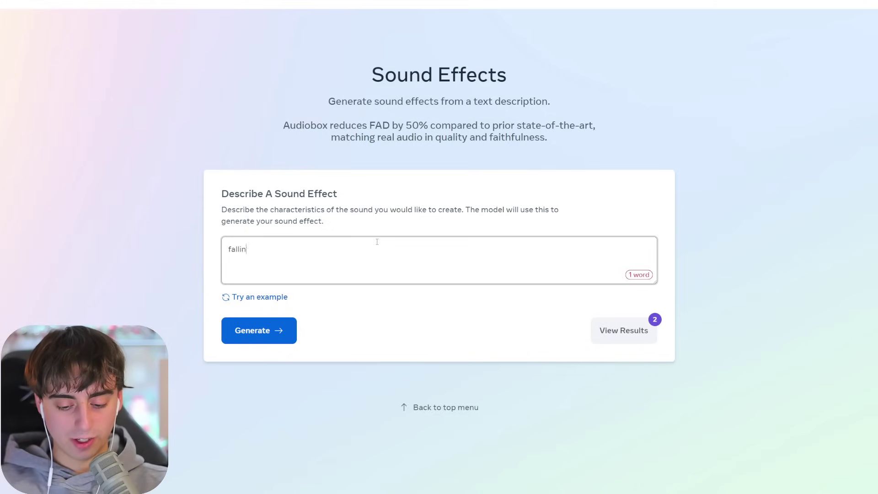
{"action": "type", "text": "g down the sea"}
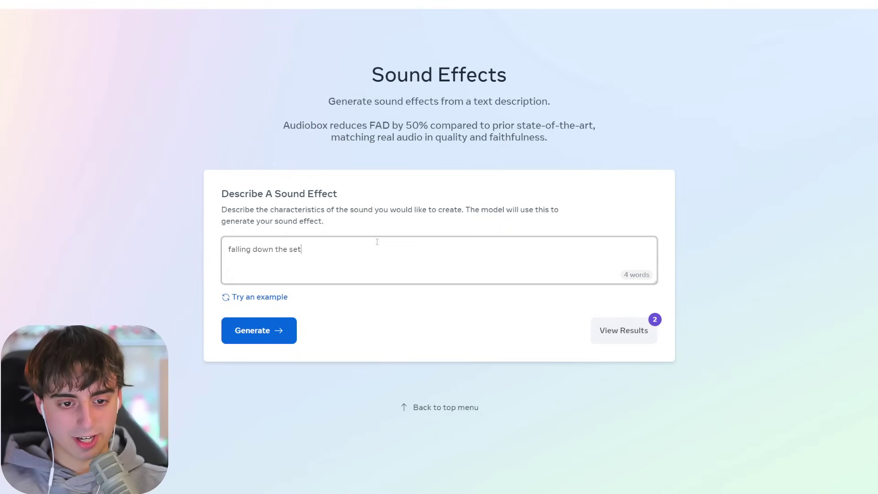
{"action": "key", "text": "BackSpace"}
{"action": "key", "text": "BackSpace"}
{"action": "type", "text": "tairs, while eating an apple"}
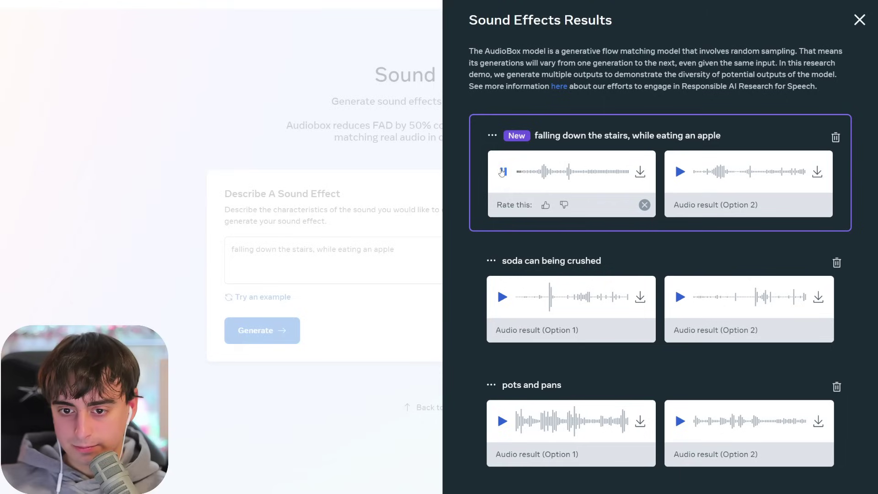
Play both audio results of the stairs and apple sound effect and give the second one a thumbs-down rating
{"action": "left_click", "coordinate": [503, 171]}
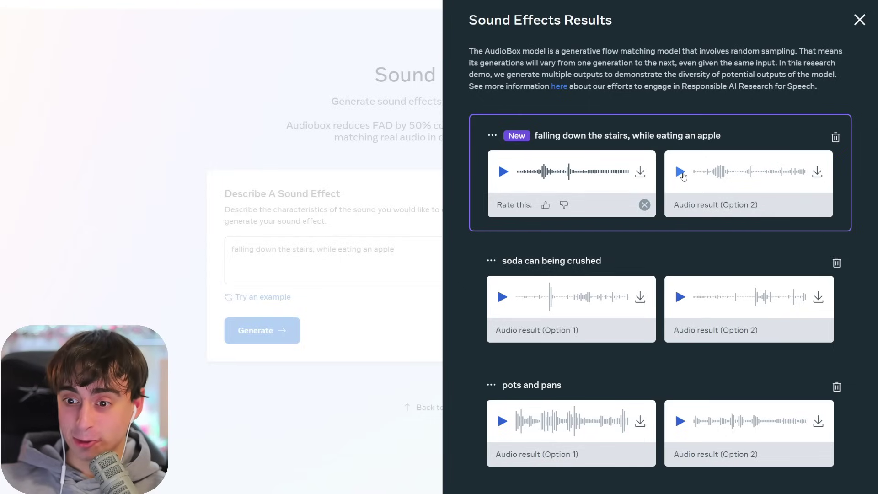
{"action": "left_click", "coordinate": [681, 173]}
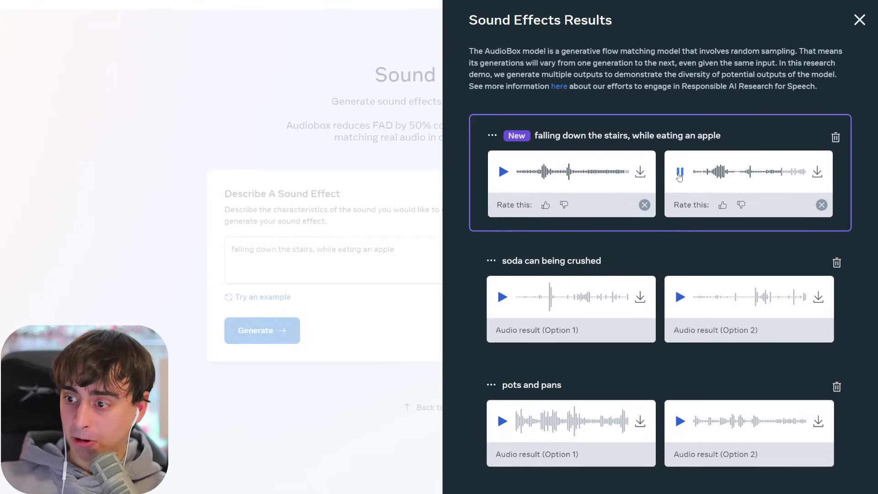
{"action": "left_click", "coordinate": [679, 174]}
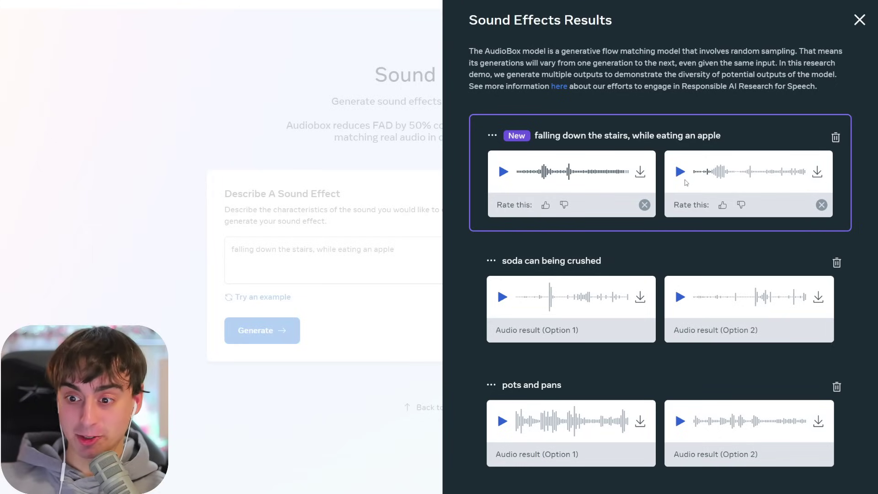
{"action": "left_click", "coordinate": [682, 175]}
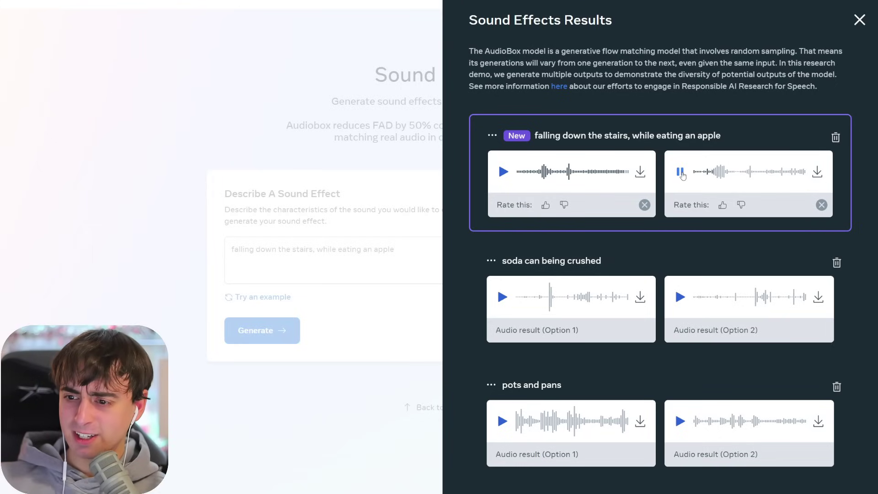
{"action": "left_click", "coordinate": [741, 205]}
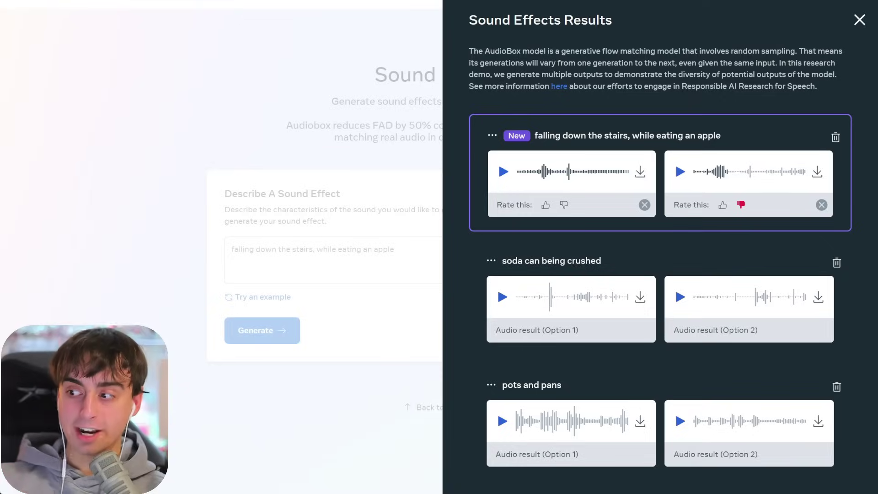
{"action": "left_click", "coordinate": [202, 246]}
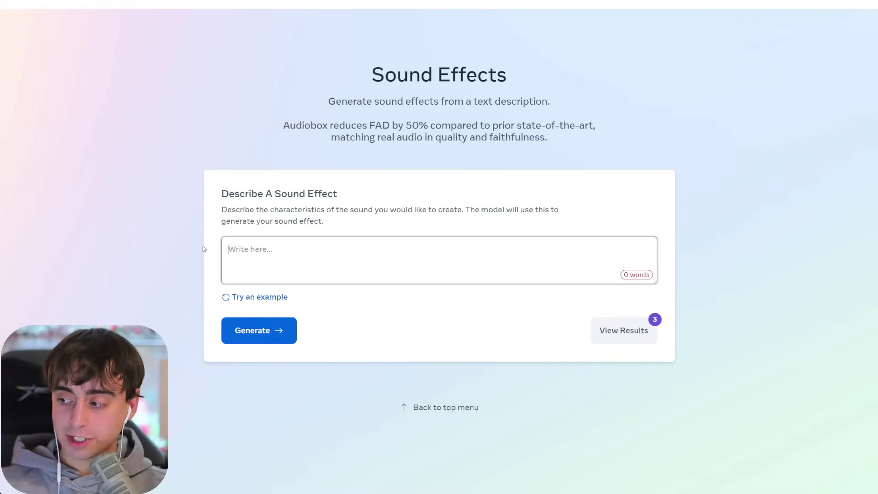
Generate the sound effect "V8 car engine revving", play its audio results and close them
{"action": "left_click", "coordinate": [329, 266]}
{"action": "type", "text": "V"}
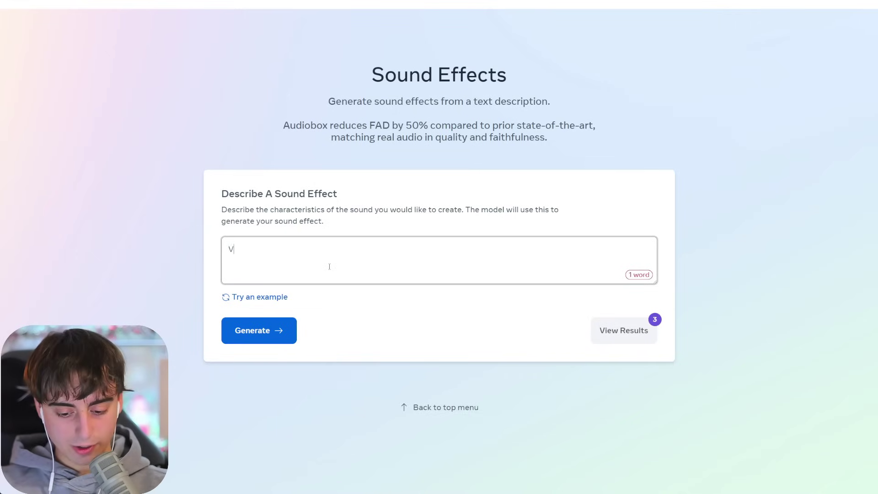
{"action": "type", "text": "8 car engin"}
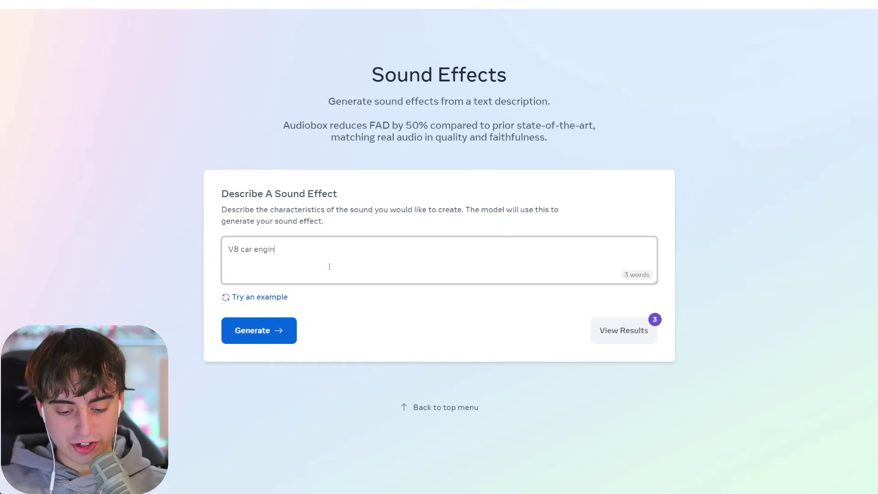
{"action": "type", "text": "e revving"}
{"action": "key", "text": "Return"}
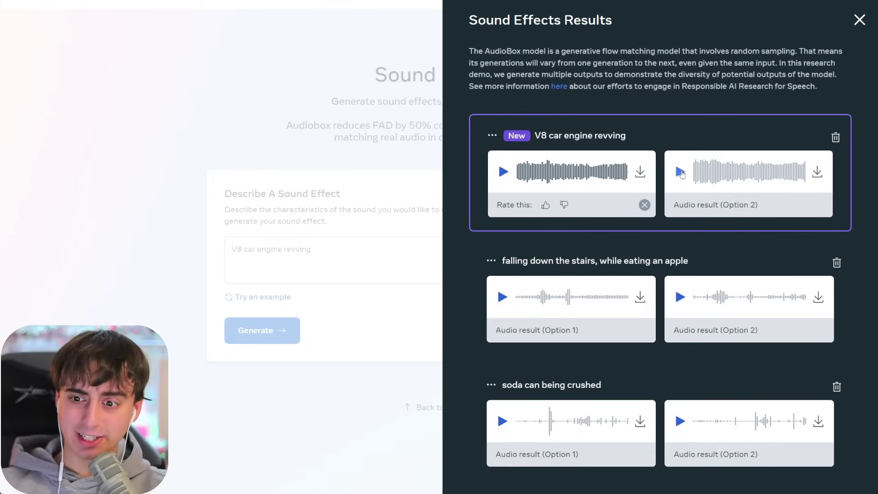
{"action": "left_click", "coordinate": [681, 173]}
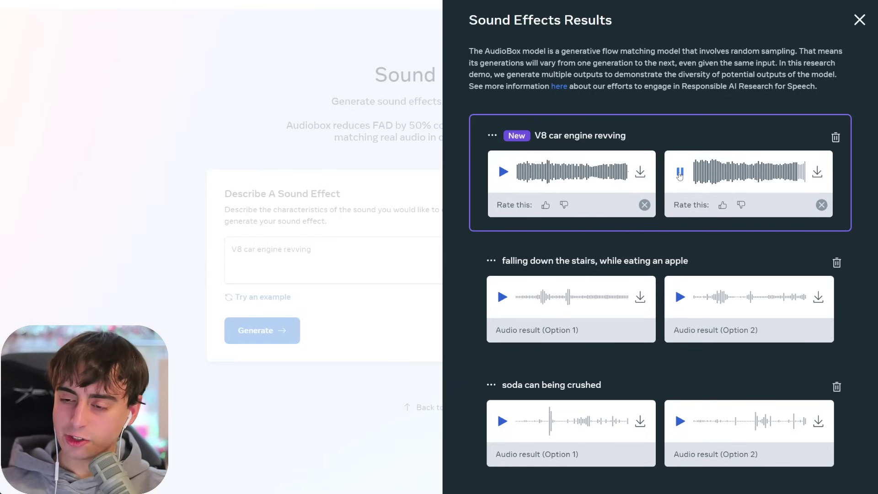
{"action": "left_click", "coordinate": [859, 19]}
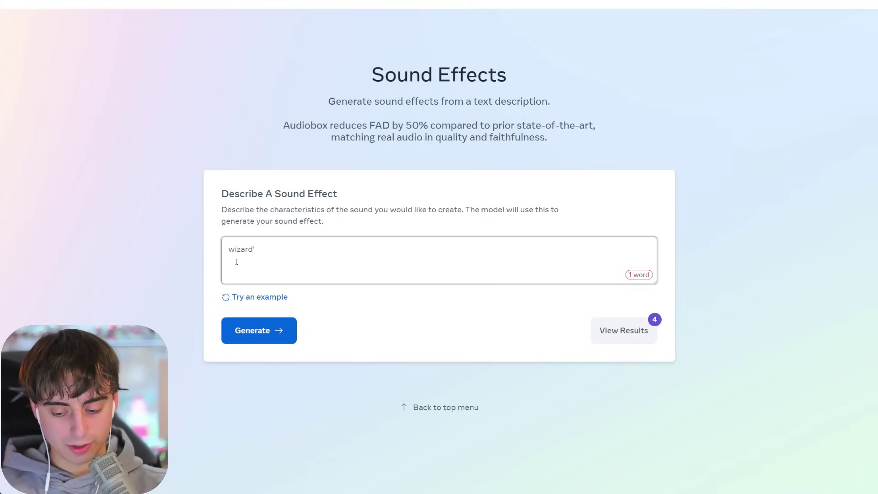
Generate a sound effect described as "wizard's spell sound effect, followed by a cute meow of a cat"
{"action": "type", "text": "'s sp"}
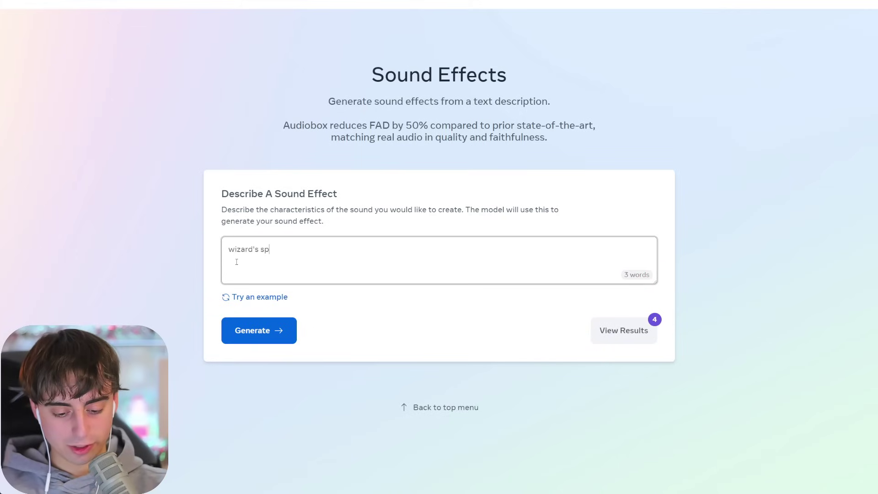
{"action": "type", "text": "ell sound ef"}
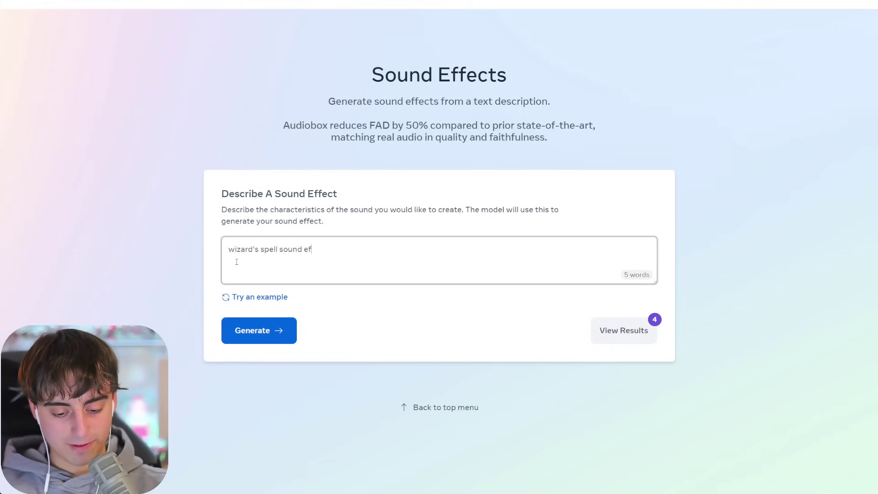
{"action": "type", "text": "fect, followed by a "}
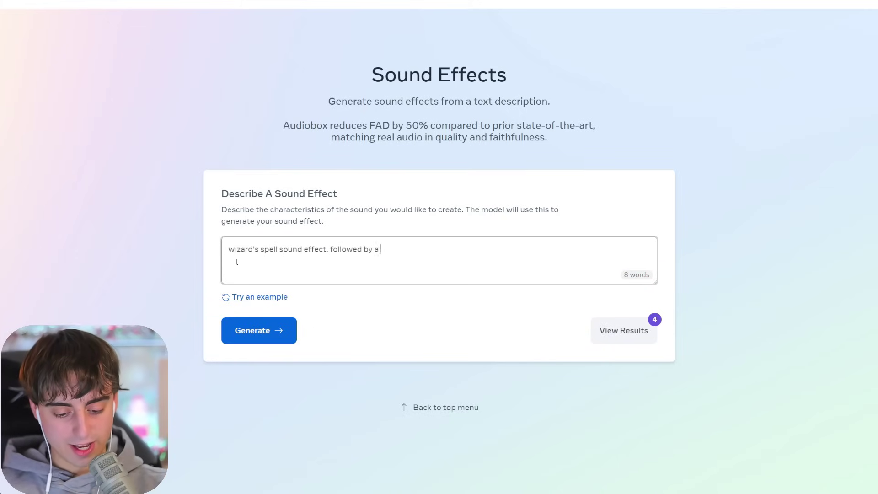
{"action": "type", "text": "cute meow of a"}
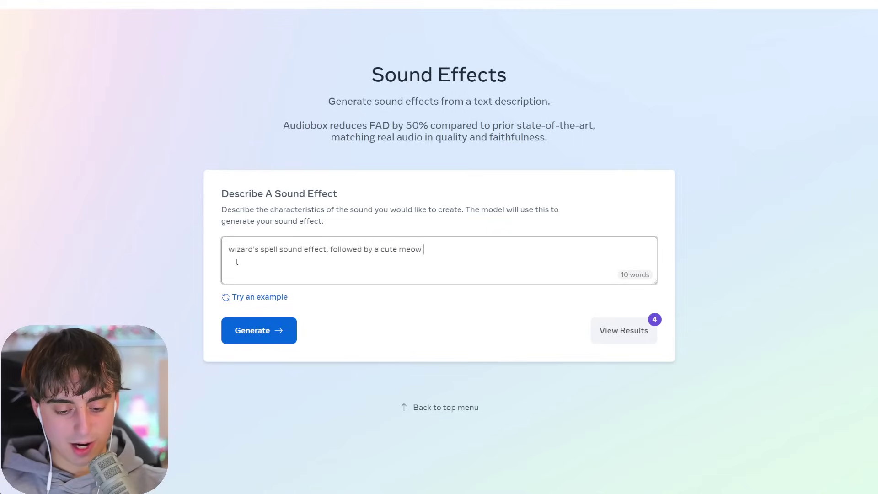
{"action": "type", "text": " cat"}
Play both audio results of the wizard's spell and cat meow sound effect and close the results
{"action": "left_click", "coordinate": [503, 172]}
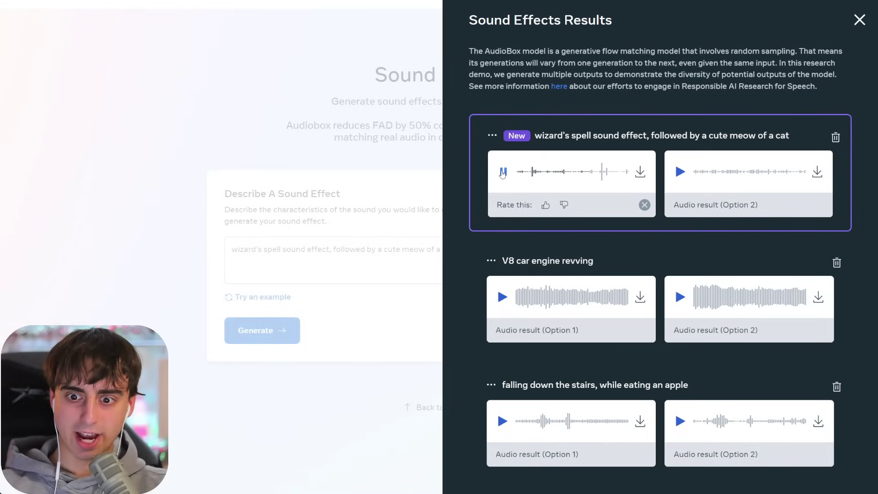
{"action": "left_click", "coordinate": [503, 172]}
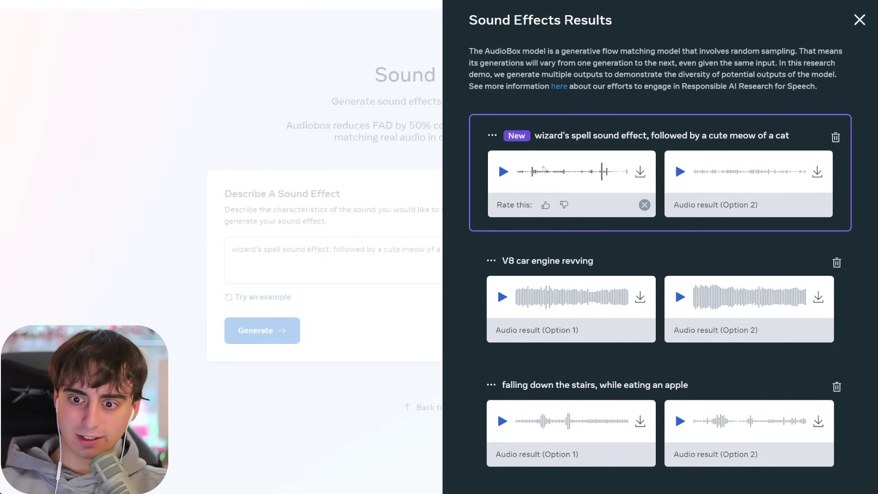
{"action": "left_click", "coordinate": [679, 178]}
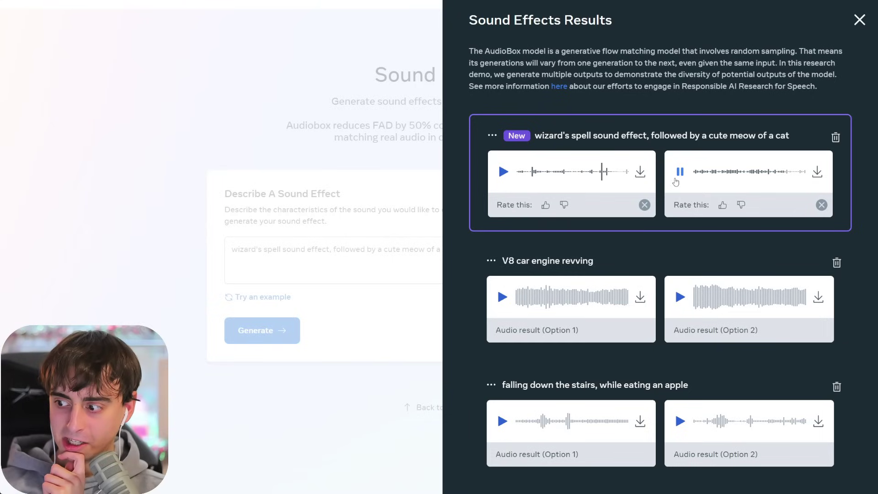
{"action": "left_click", "coordinate": [676, 180]}
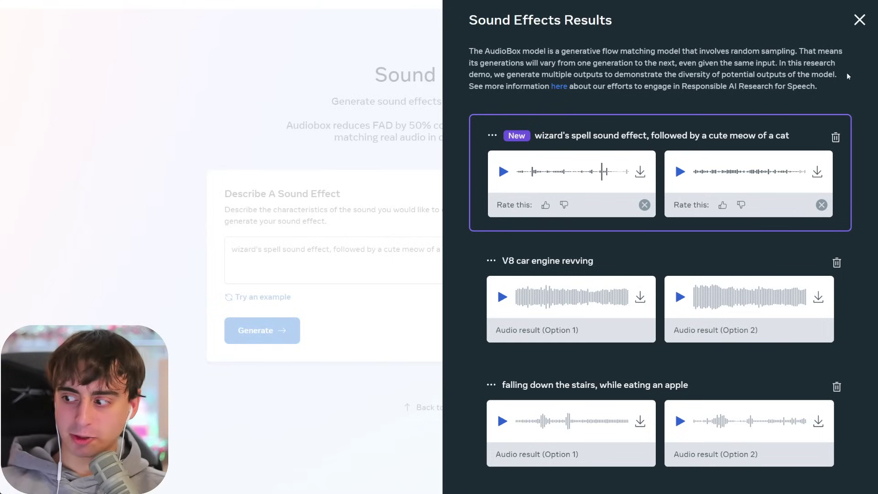
{"action": "left_click", "coordinate": [868, 26]}
Generate the sound effect "world record loudest longest burp", play its second audio result and close the results
{"action": "left_click_drag", "start_coordinate": [508, 249], "coordinate": [229, 251]}
{"action": "key", "text": "BackSpace"}
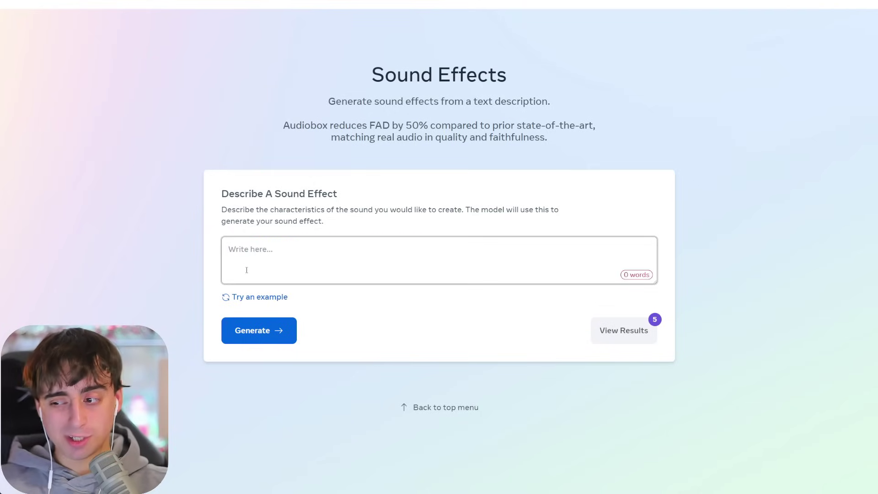
{"action": "type", "text": "world record loud"}
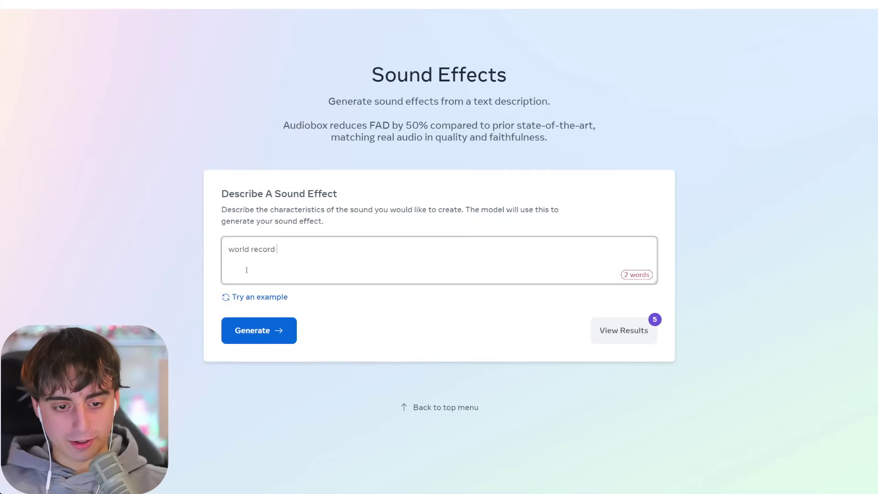
{"action": "type", "text": "est longest burp"}
{"action": "key", "text": "Return"}
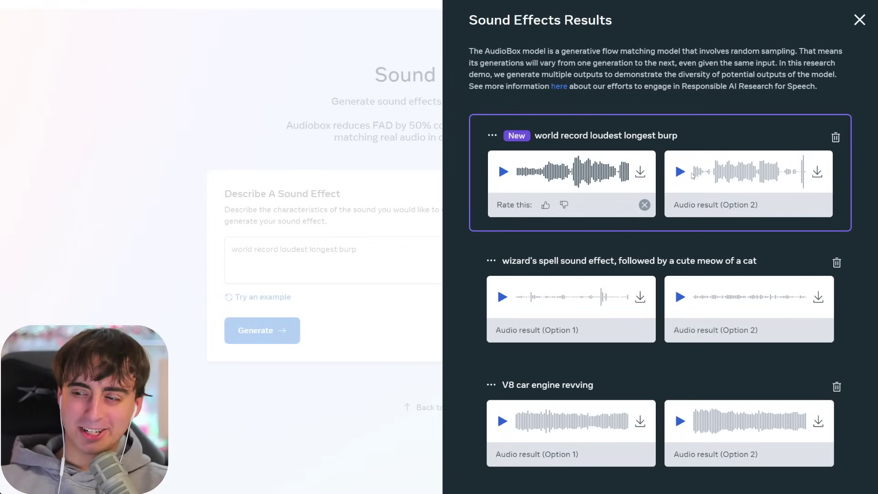
{"action": "left_click", "coordinate": [680, 173]}
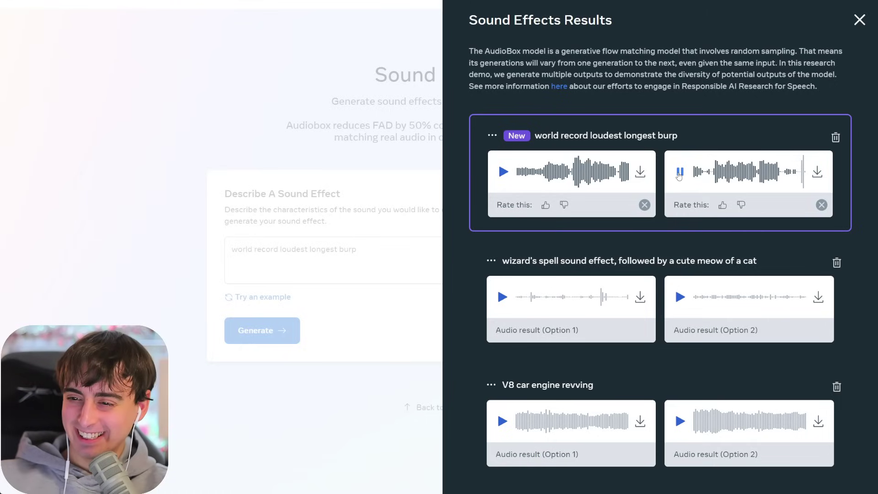
{"action": "left_click", "coordinate": [860, 20]}
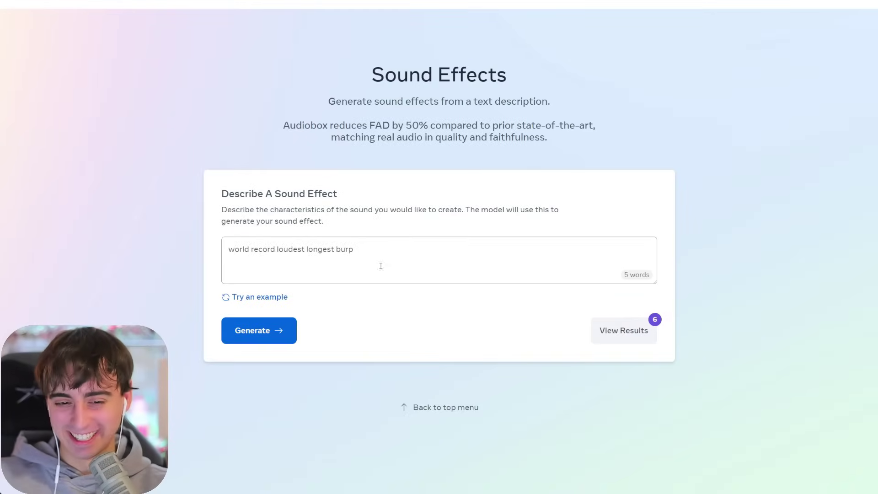
Generate the sound effect "something growing out of the ground" and play its second audio result
{"action": "left_click_drag", "start_coordinate": [375, 274], "coordinate": [92, 255]}
{"action": "key", "text": "BackSpace"}
{"action": "type", "text": "som"}
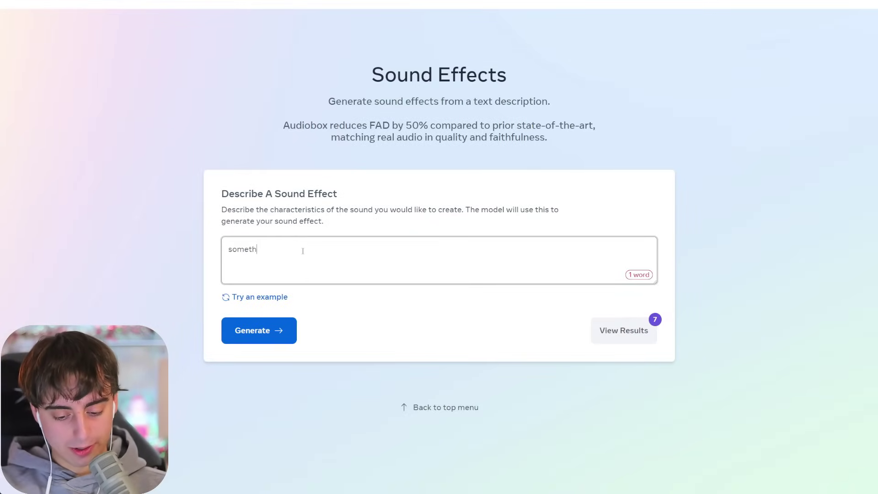
{"action": "type", "text": "et"}
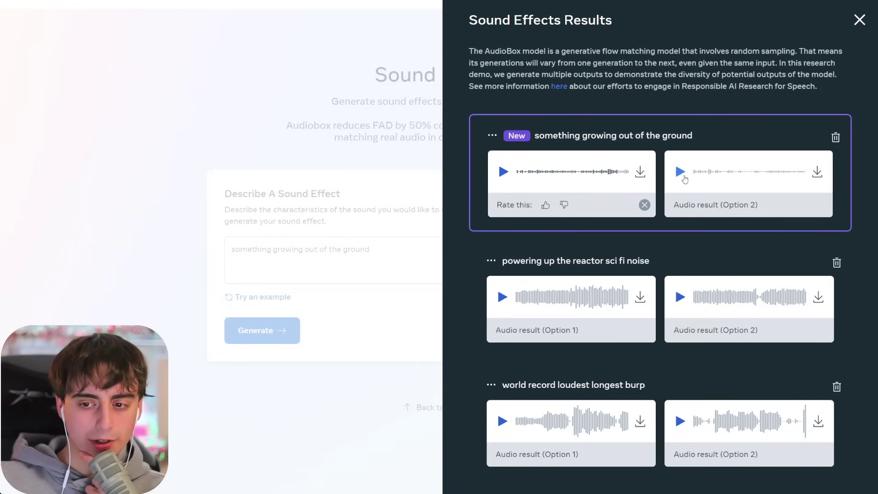
{"action": "left_click", "coordinate": [680, 172]}
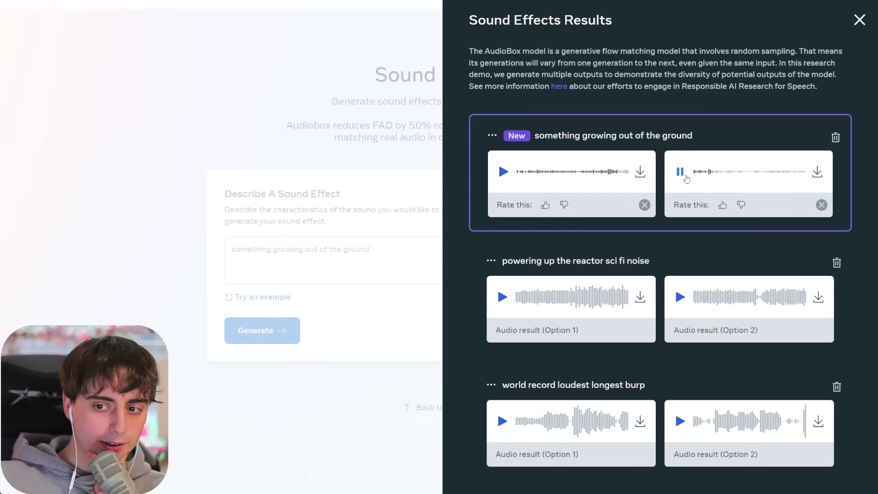
{"action": "left_click", "coordinate": [686, 176]}
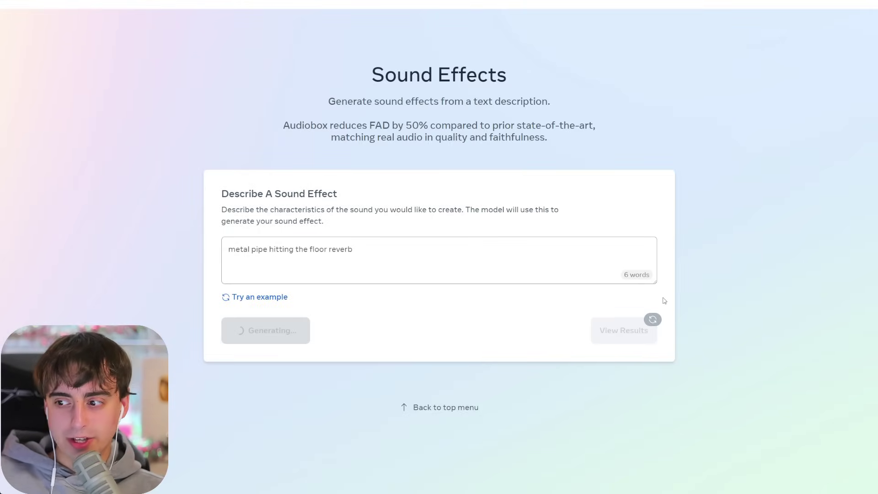
Record a voice clip in the Magic Eraser demo, play the generated result and close the results
{"action": "left_click", "coordinate": [564, 274]}
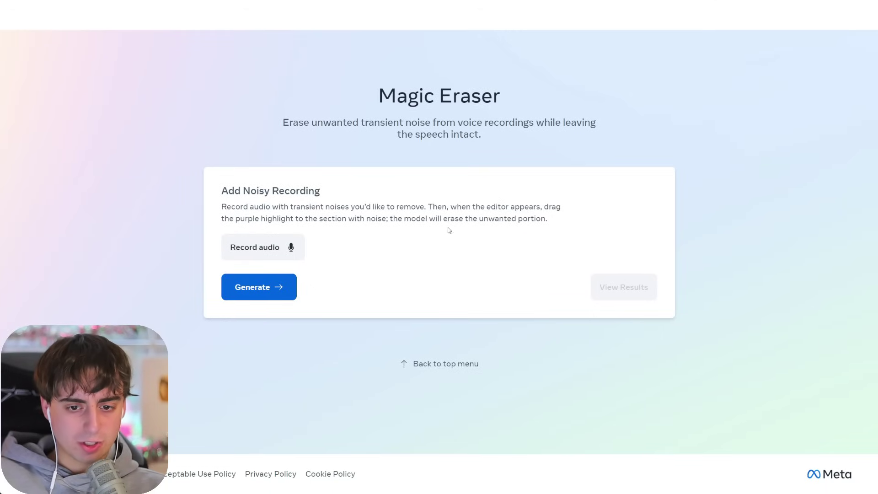
{"action": "left_click", "coordinate": [264, 242]}
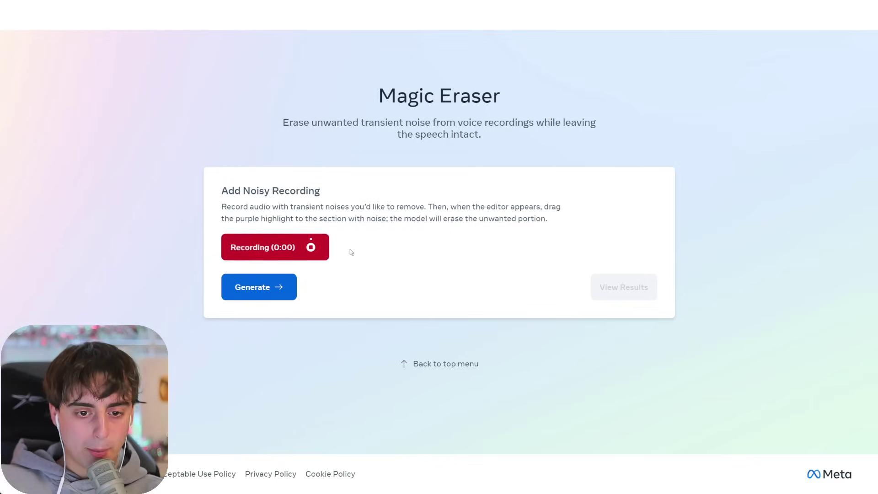
{"action": "left_click", "coordinate": [322, 252]}
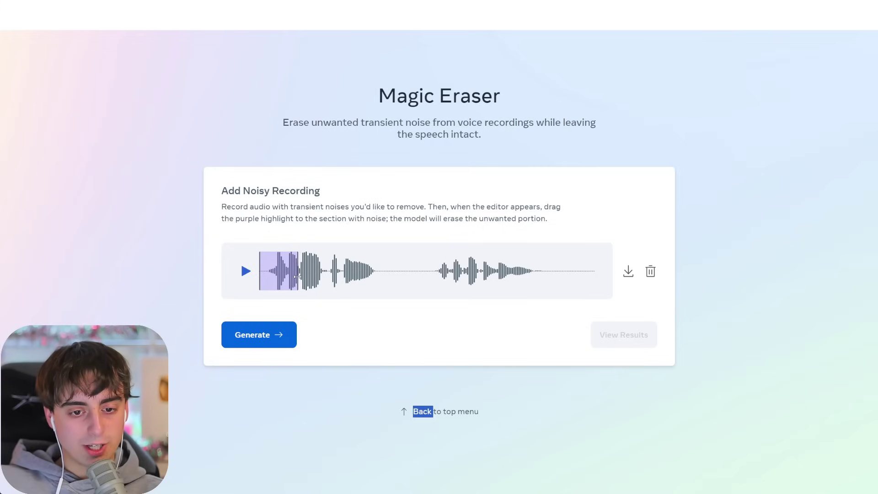
{"action": "left_click", "coordinate": [504, 172]}
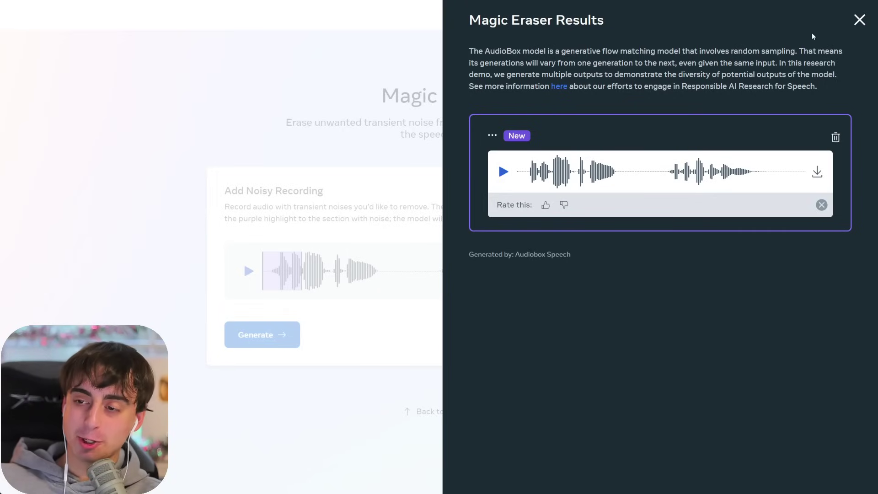
{"action": "left_click", "coordinate": [853, 23]}
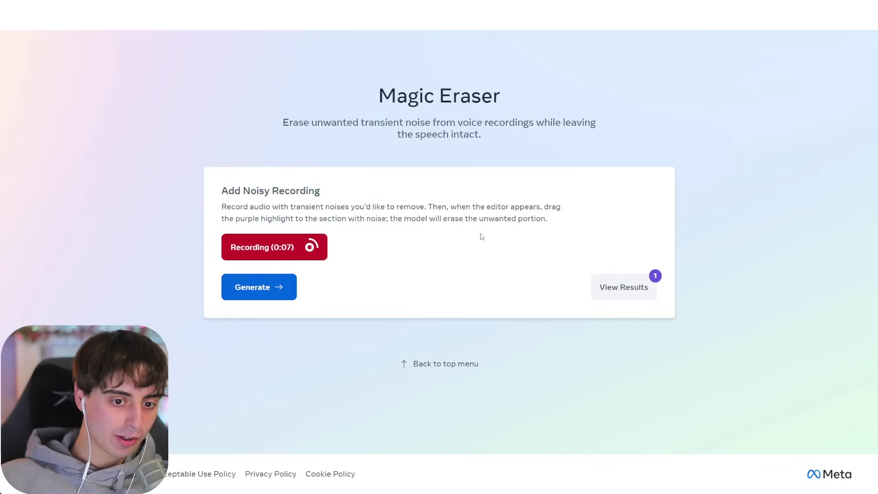
Record another noisy voice clip in Magic Eraser and widen the noise highlight at the start of its waveform
{"action": "left_click", "coordinate": [252, 254]}
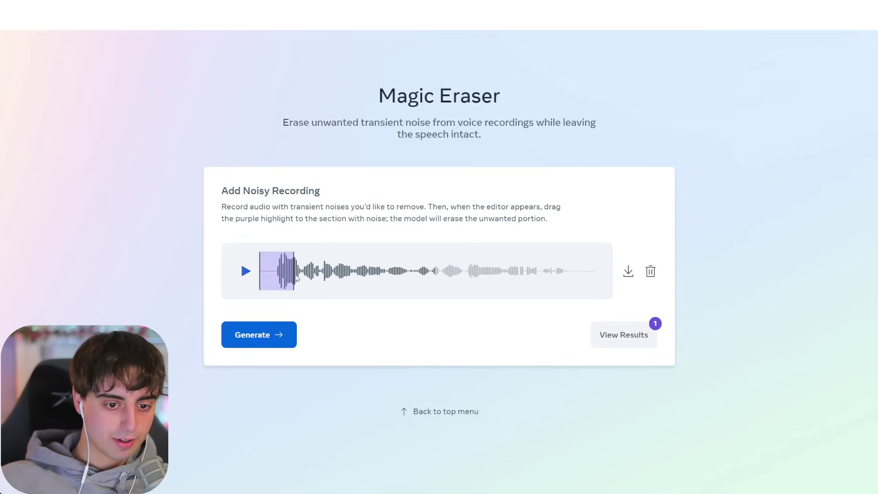
{"action": "left_click_drag", "start_coordinate": [294, 274], "coordinate": [367, 271]}
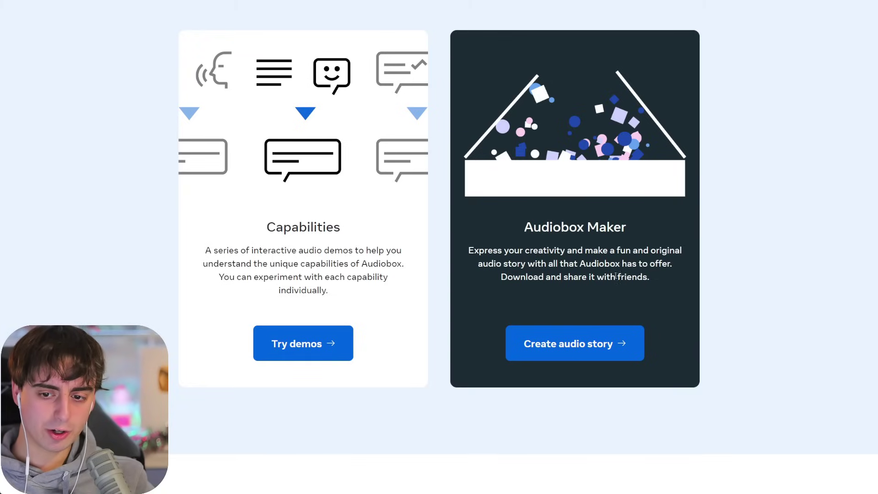
Open Audiobox Maker with the "Hear a beach vacation" example and look through the story's voice and sound effect tracks
{"action": "left_click", "coordinate": [582, 350]}
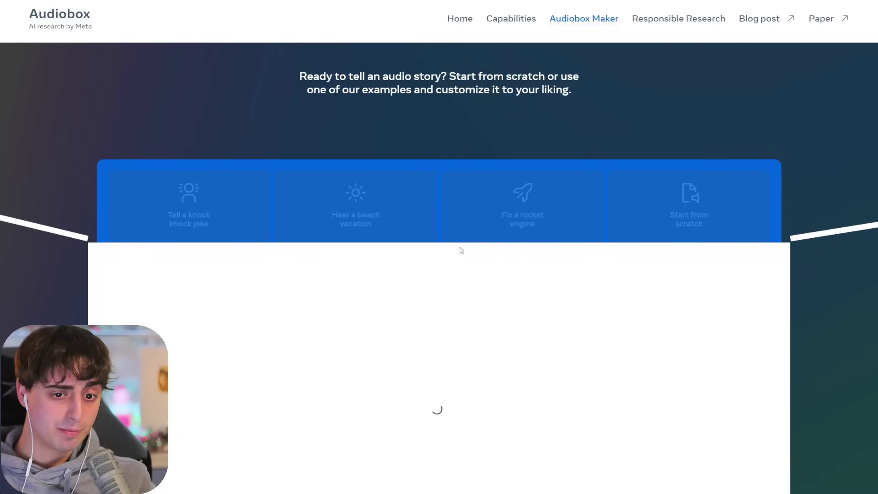
{"action": "scroll", "coordinate": [287, 325], "scroll_direction": "down", "scroll_amount": 8}
{"action": "scroll", "coordinate": [287, 325], "scroll_direction": "down", "scroll_amount": 2}
{"action": "scroll", "coordinate": [281, 309], "scroll_direction": "up", "scroll_amount": 6}
{"action": "scroll", "coordinate": [301, 312], "scroll_direction": "down", "scroll_amount": 5}
{"action": "scroll", "coordinate": [314, 313], "scroll_direction": "down", "scroll_amount": 1}
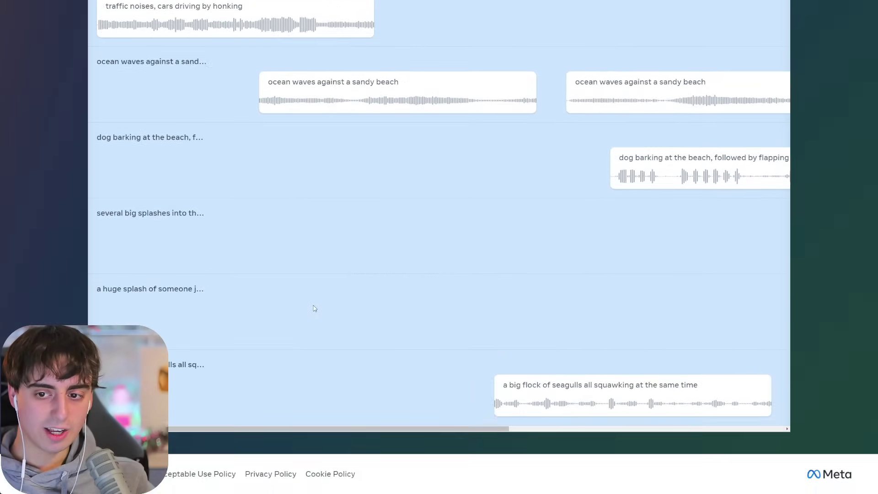
{"action": "scroll", "coordinate": [314, 307], "scroll_direction": "up", "scroll_amount": 8}
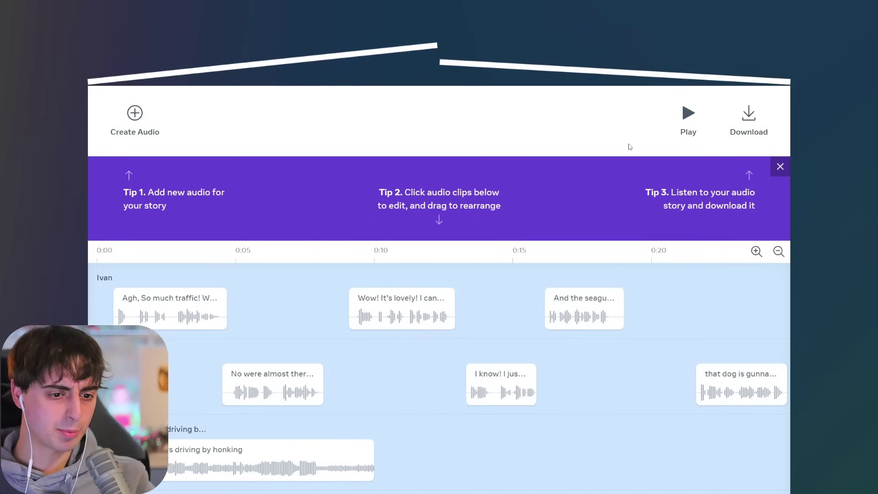
Play the beach vacation audio story and follow its voice and sound effect clips along the timeline
{"action": "left_click", "coordinate": [680, 131]}
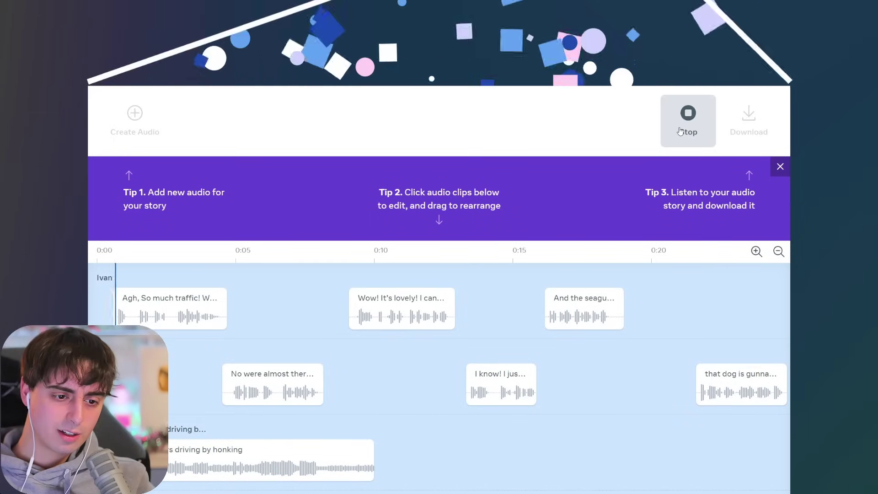
{"action": "scroll", "coordinate": [680, 141], "scroll_direction": "up", "scroll_amount": 2}
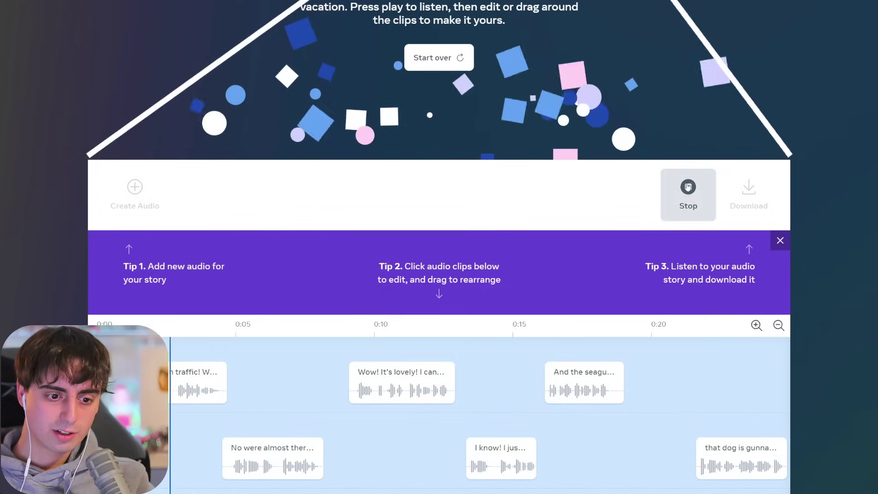
{"action": "scroll", "coordinate": [682, 164], "scroll_direction": "down", "scroll_amount": 2}
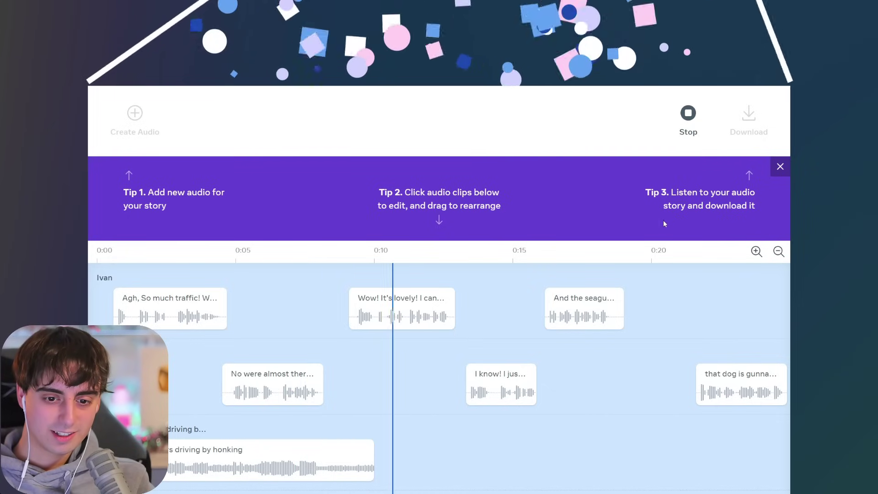
{"action": "scroll", "coordinate": [663, 220], "scroll_direction": "down", "scroll_amount": 2}
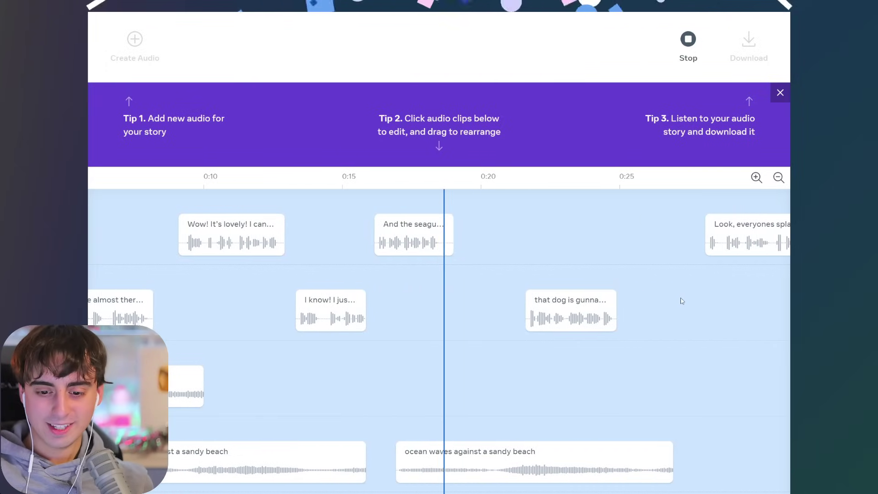
{"action": "scroll", "coordinate": [681, 301], "scroll_direction": "down", "scroll_amount": 3}
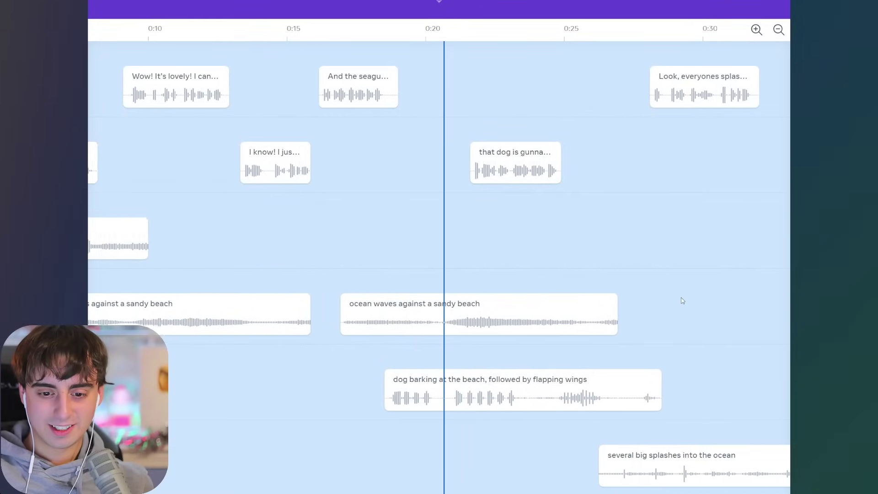
{"action": "scroll", "coordinate": [682, 300], "scroll_direction": "down", "scroll_amount": 2}
{"action": "scroll", "coordinate": [671, 306], "scroll_direction": "up", "scroll_amount": 2}
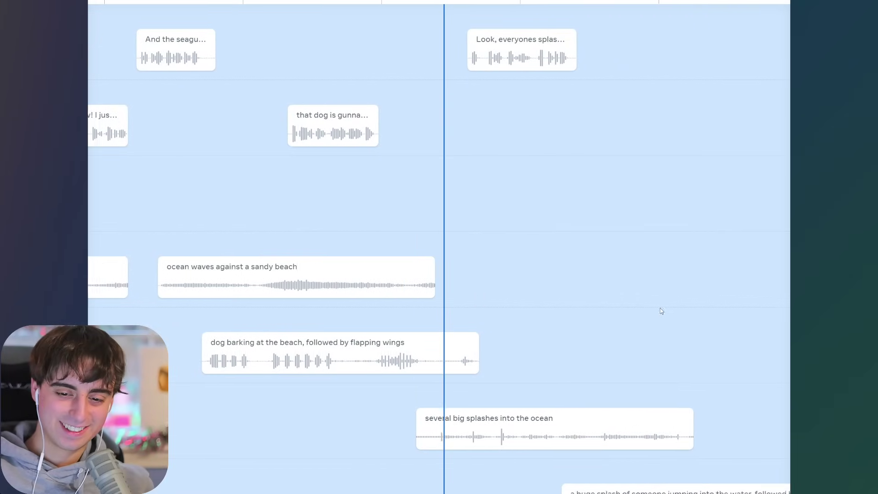
{"action": "scroll", "coordinate": [658, 310], "scroll_direction": "down", "scroll_amount": 3}
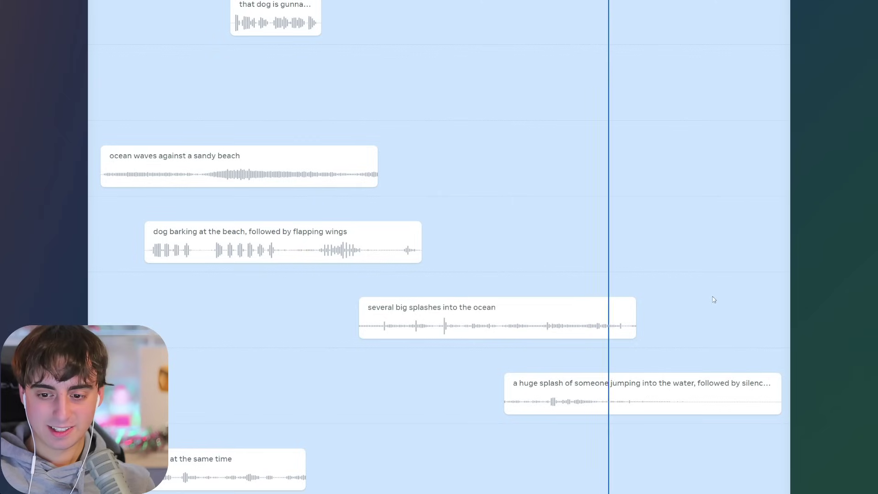
{"action": "scroll", "coordinate": [716, 314], "scroll_direction": "up", "scroll_amount": 8}
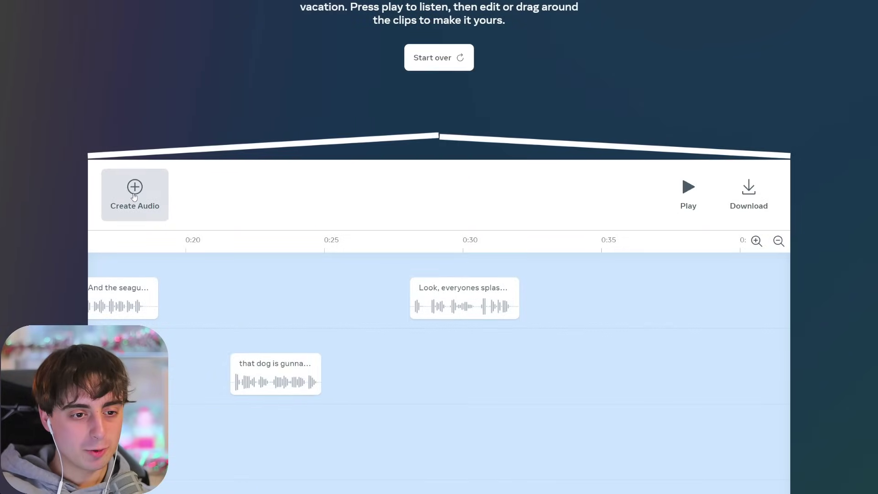
Replace the beach vacation story with the spaceship repair example and start its playback
{"action": "left_click", "coordinate": [135, 197]}
{"action": "scroll", "coordinate": [541, 228], "scroll_direction": "up", "scroll_amount": 2}
{"action": "left_click", "coordinate": [541, 227]}
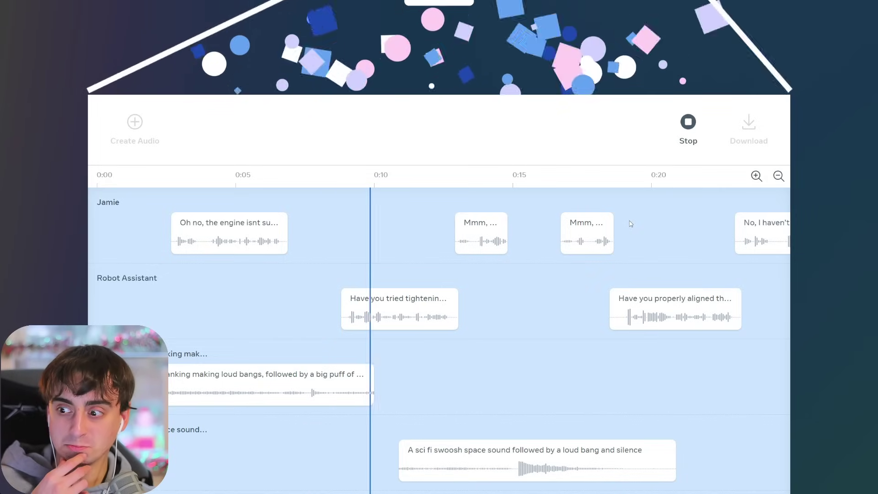
Listen to the spaceship repair story and follow its dialogue and sound effect clips along the timeline to the end
{"action": "scroll", "coordinate": [630, 224], "scroll_direction": "down", "scroll_amount": 1}
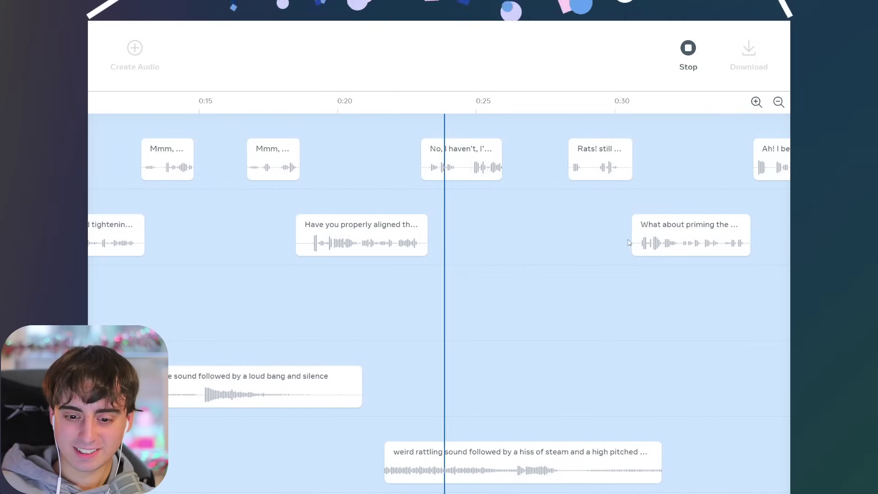
{"action": "scroll", "coordinate": [629, 242], "scroll_direction": "down", "scroll_amount": 2}
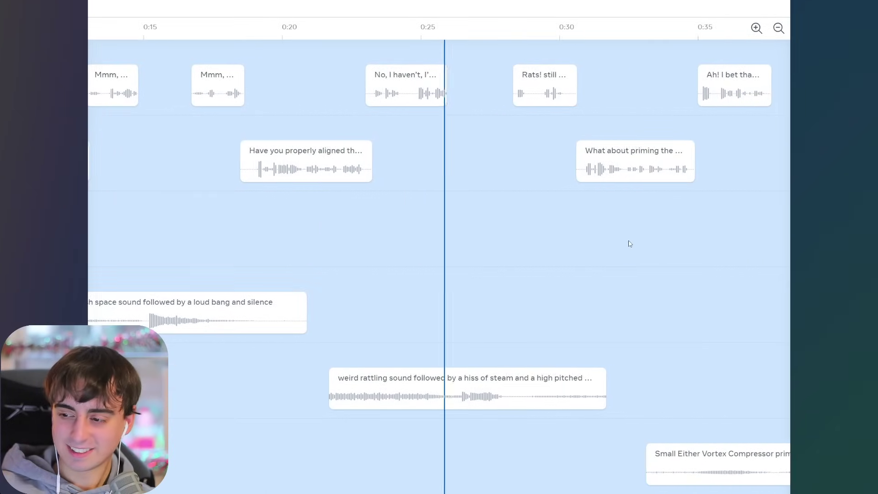
{"action": "scroll", "coordinate": [630, 244], "scroll_direction": "up", "scroll_amount": 1}
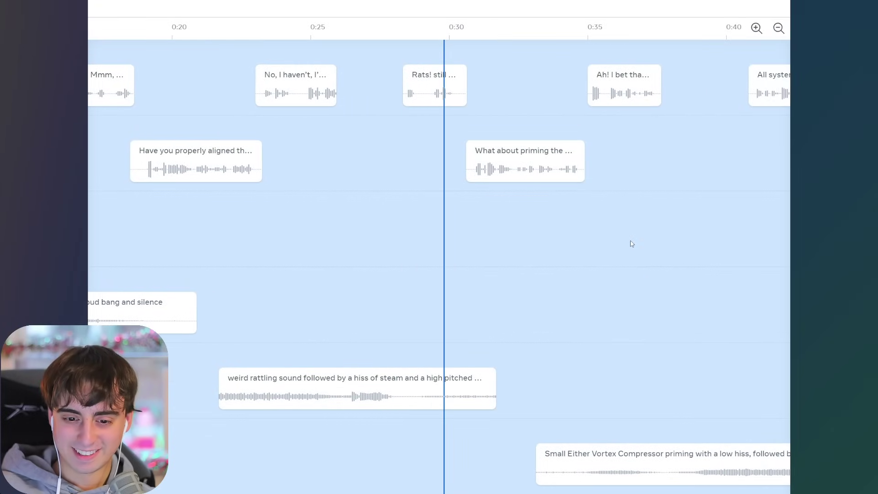
{"action": "scroll", "coordinate": [632, 244], "scroll_direction": "down", "scroll_amount": 1}
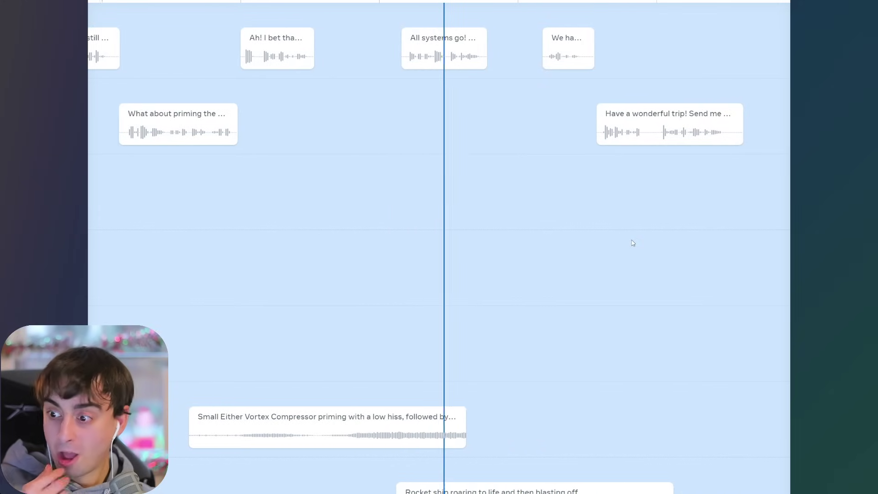
{"action": "scroll", "coordinate": [623, 248], "scroll_direction": "down", "scroll_amount": 3}
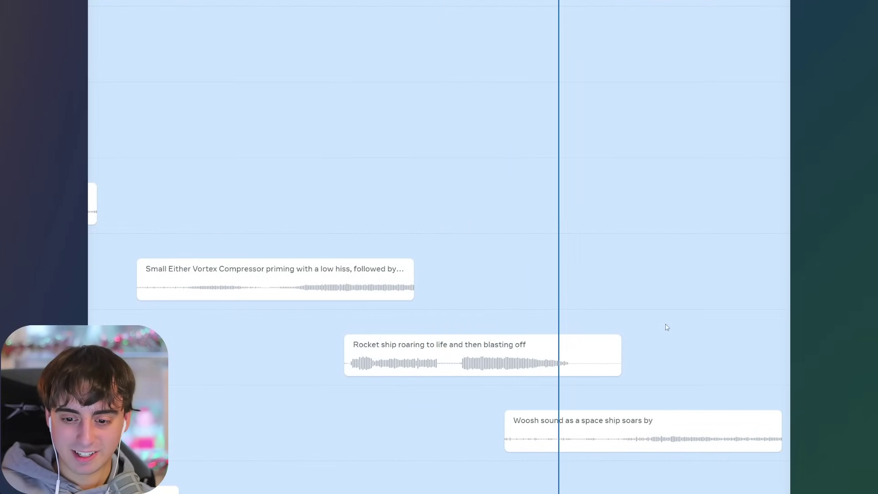
{"action": "scroll", "coordinate": [666, 327], "scroll_direction": "up", "scroll_amount": 4}
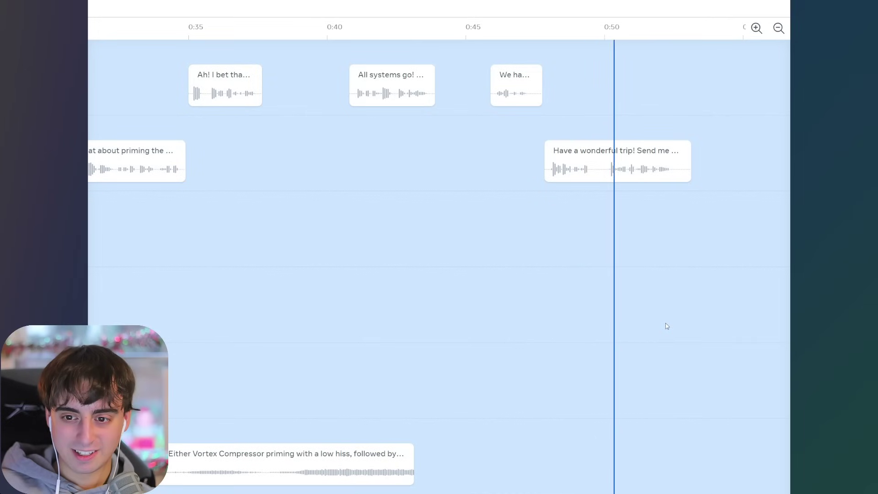
{"action": "scroll", "coordinate": [667, 324], "scroll_direction": "down", "scroll_amount": 6}
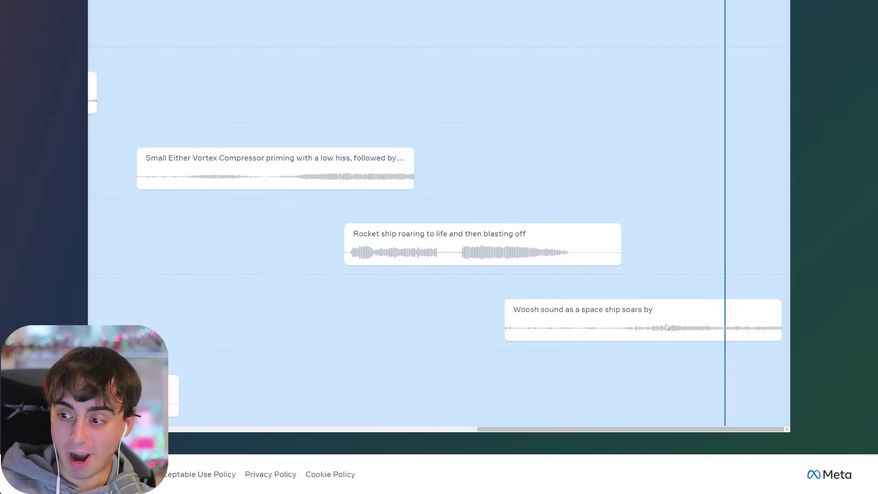
{"action": "scroll", "coordinate": [655, 316], "scroll_direction": "up", "scroll_amount": 2}
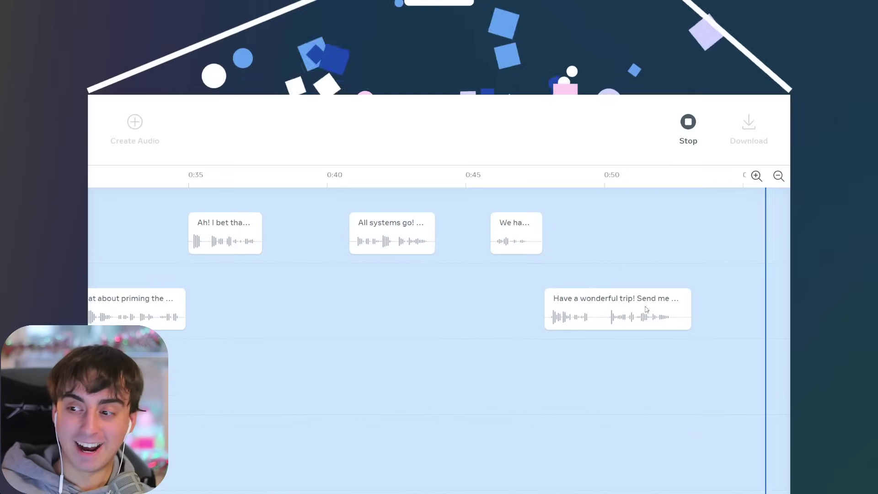
{"action": "scroll", "coordinate": [686, 304], "scroll_direction": "up", "scroll_amount": 3}
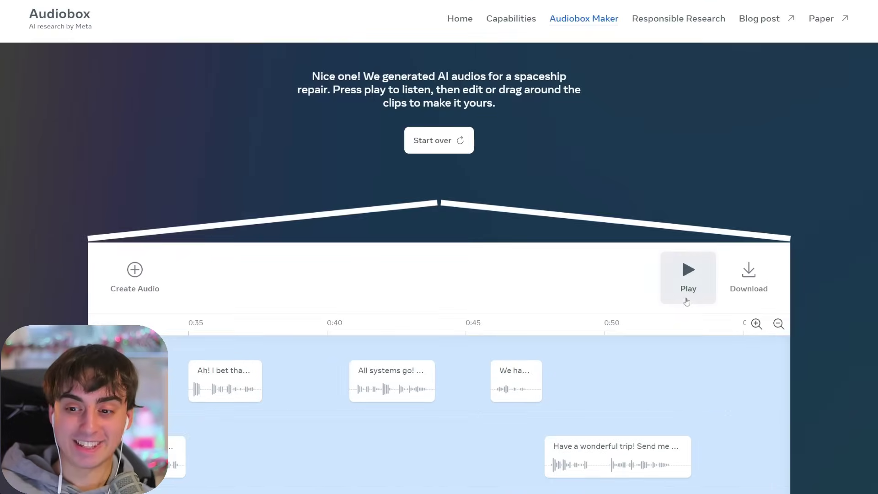